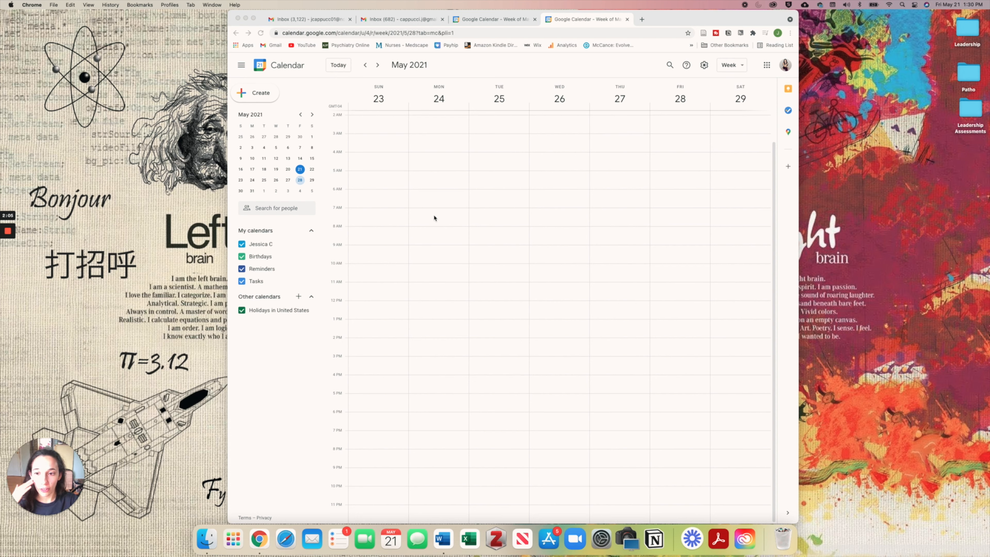
Create an event titled "Review class PPT (PATHO)" on Monday, May 24 from 8am to 11am, and dismiss the notifications offer
left_click(443, 228)
left_click(439, 228)
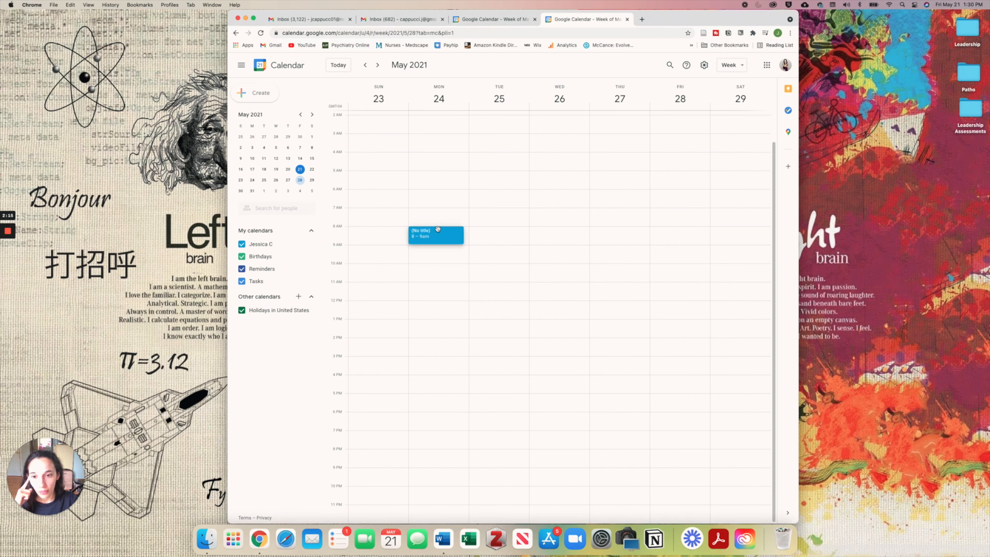
left_click_drag(434, 244, 431, 281)
left_click(386, 213)
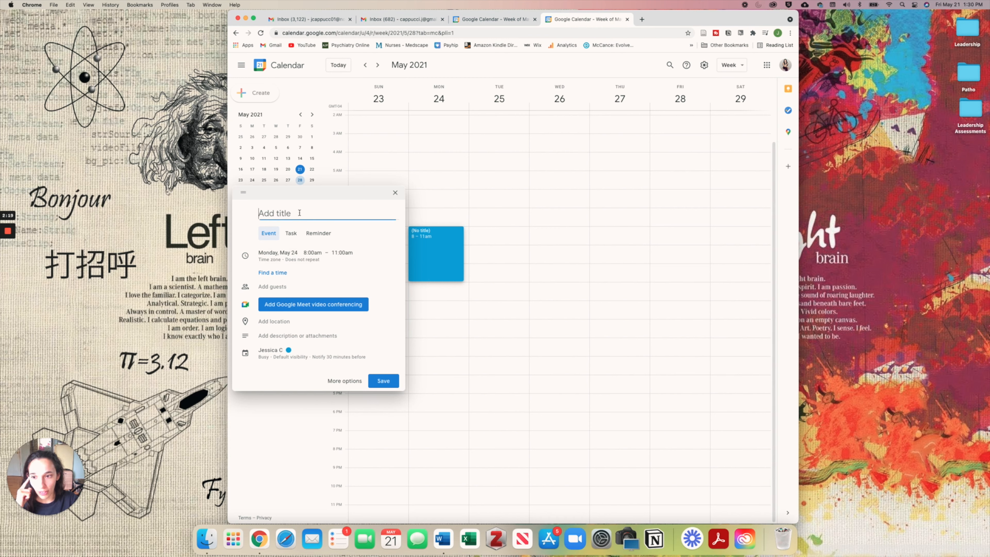
type("Review ")
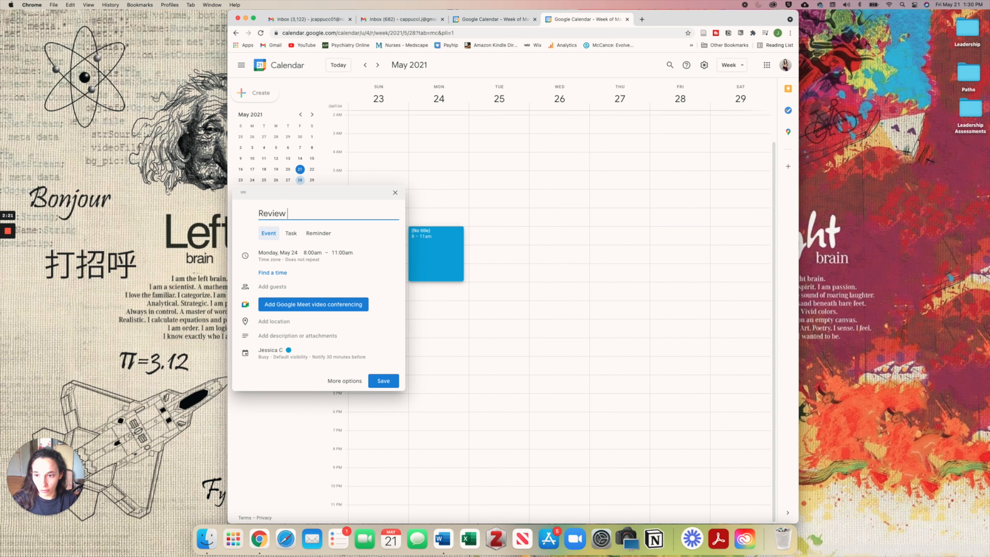
type("class PPT")
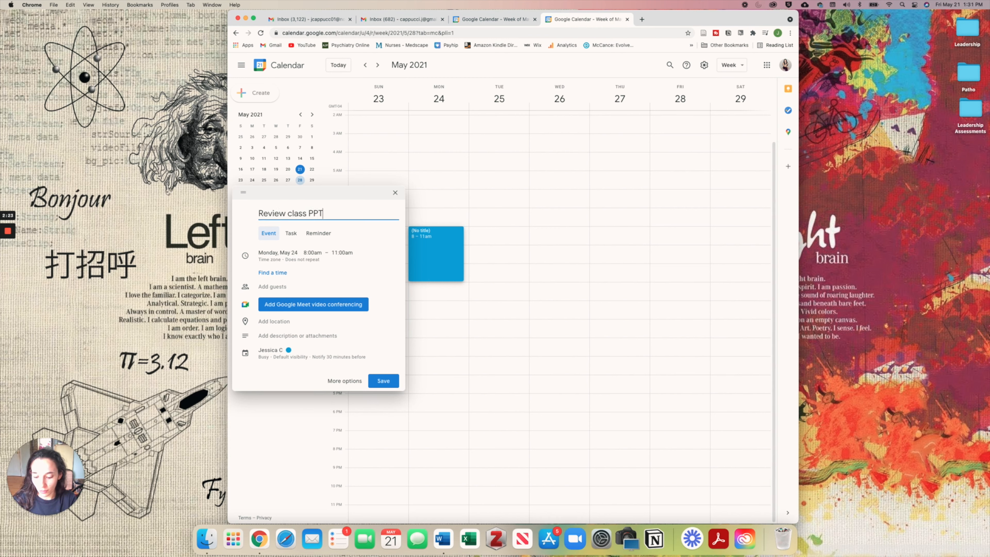
type(" (PATHO)")
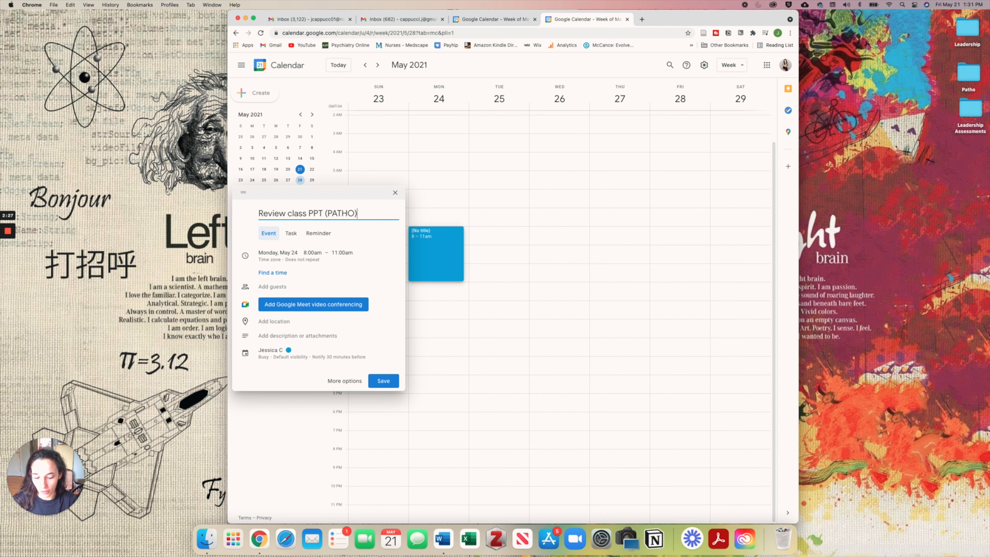
left_click(385, 381)
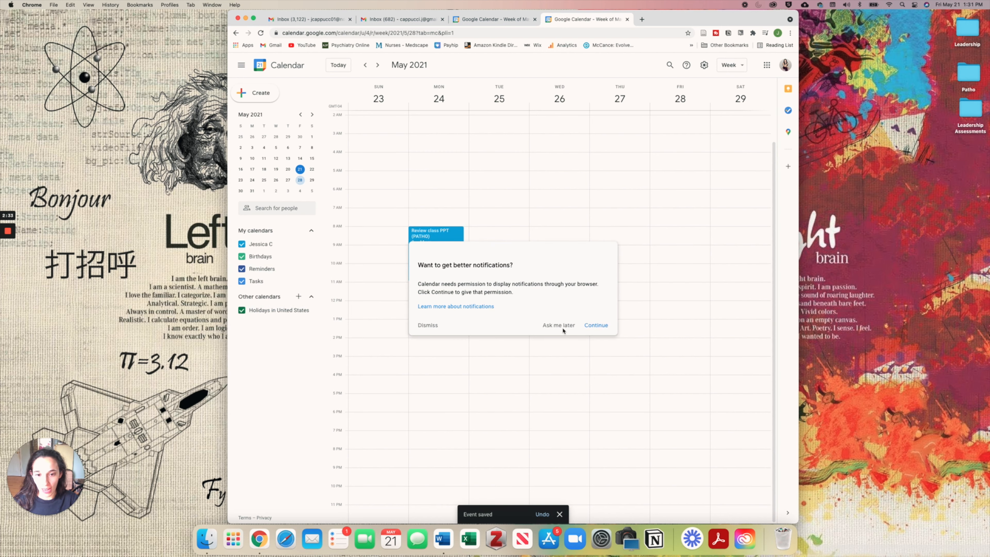
left_click(427, 328)
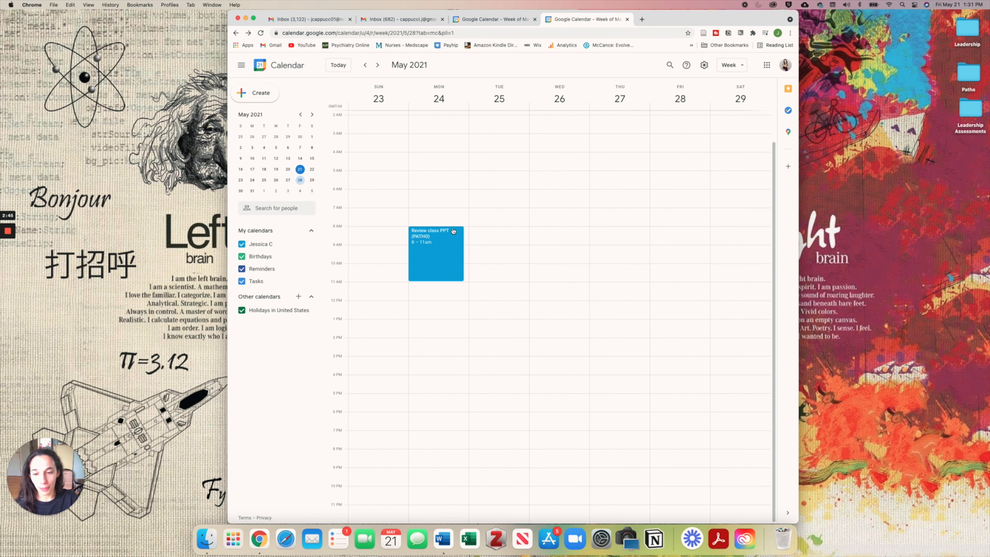
Add an orange-red event titled "Workout" on Monday, May 24, running from 11am to 1pm
left_click(431, 286)
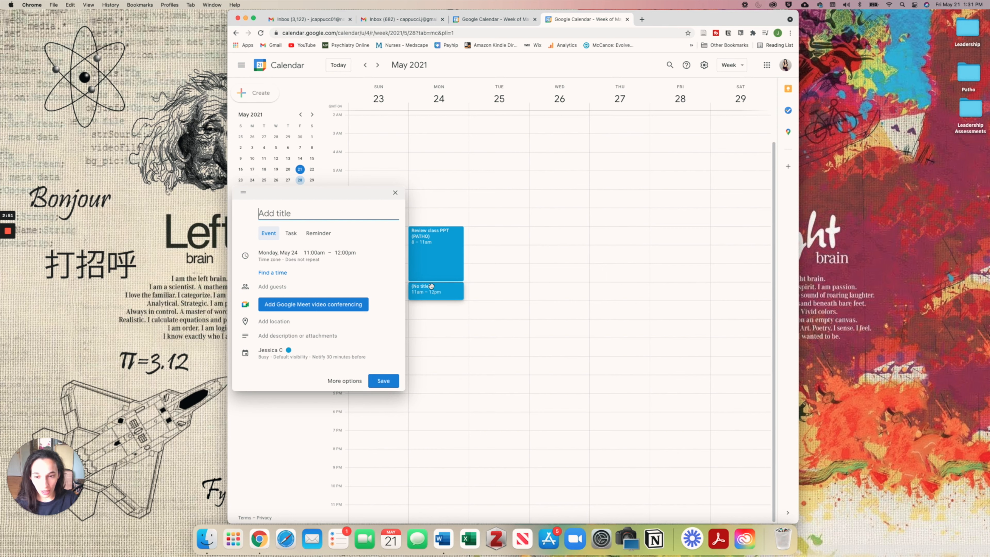
type("Workout")
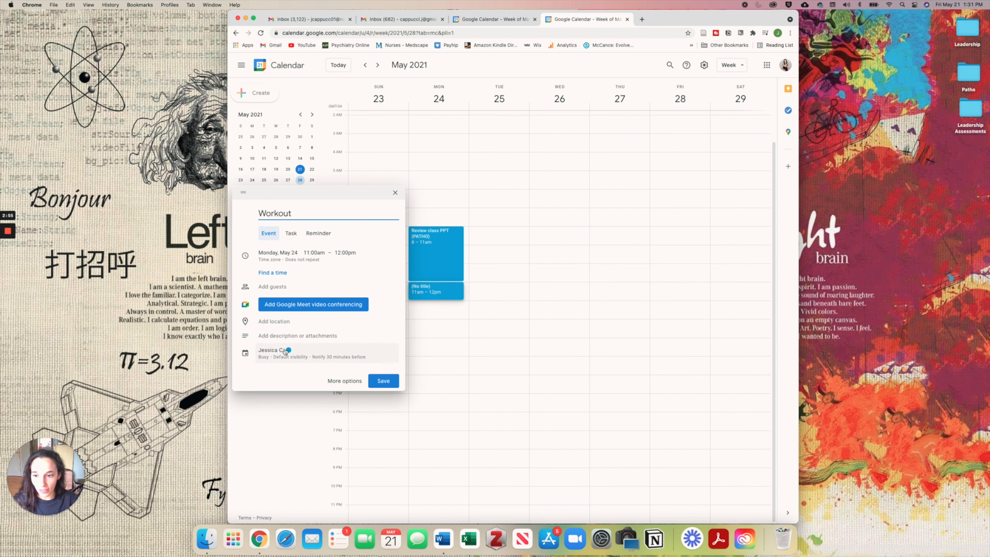
left_click(296, 351)
left_click(289, 355)
left_click(297, 366)
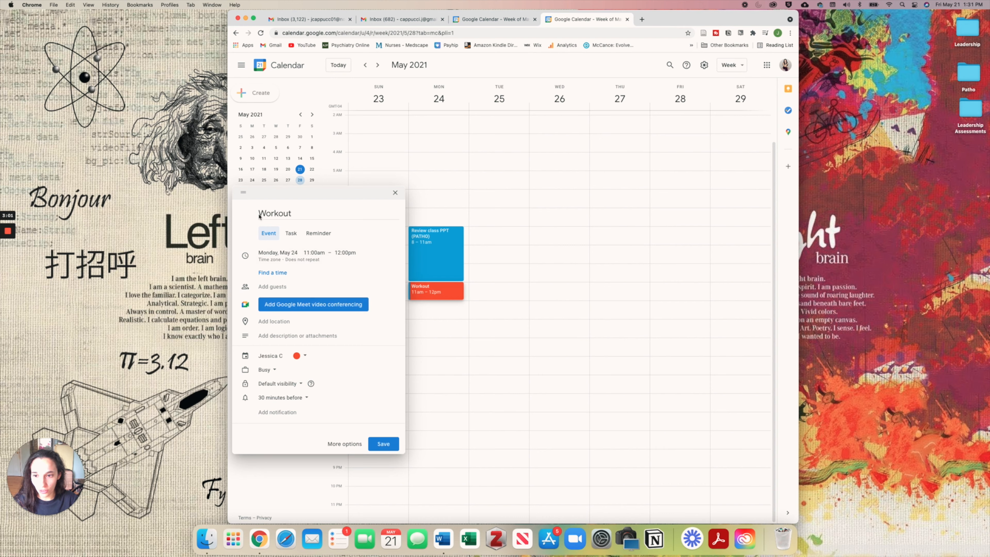
left_click(383, 444)
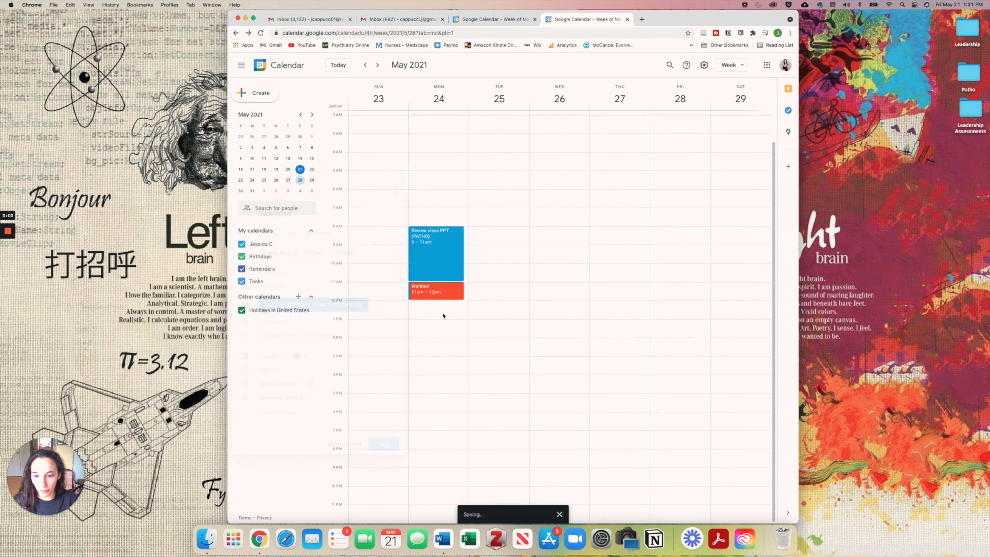
left_click(440, 295)
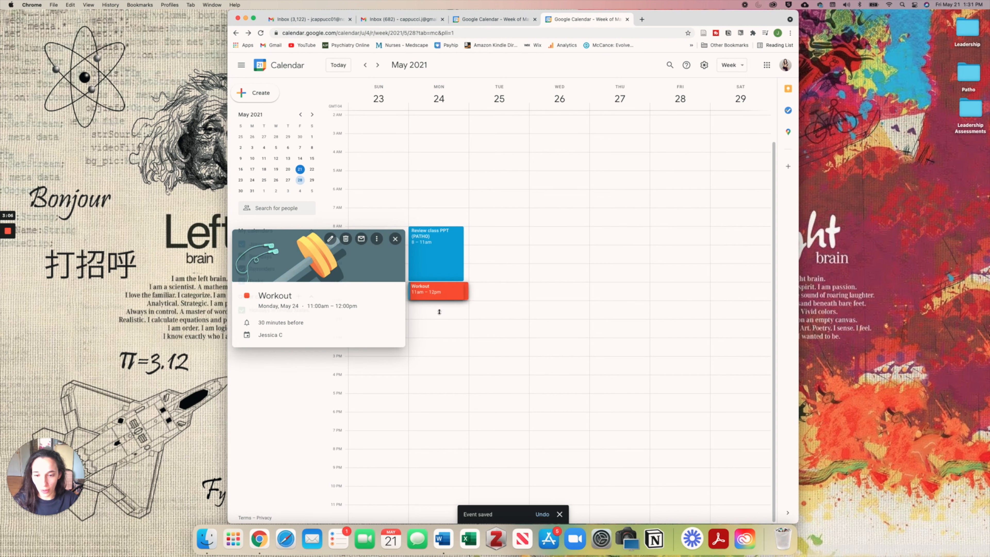
left_click_drag(439, 300, 439, 317)
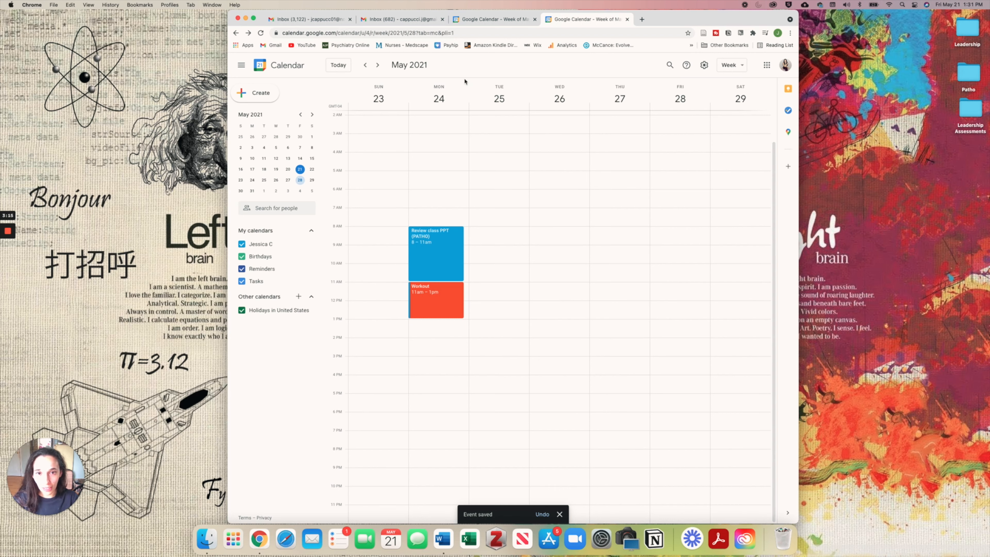
Create an event titled "Class PPT and readings LEADERSHIP" on Tuesday, May 25 from 8am to 11am
left_click(497, 229)
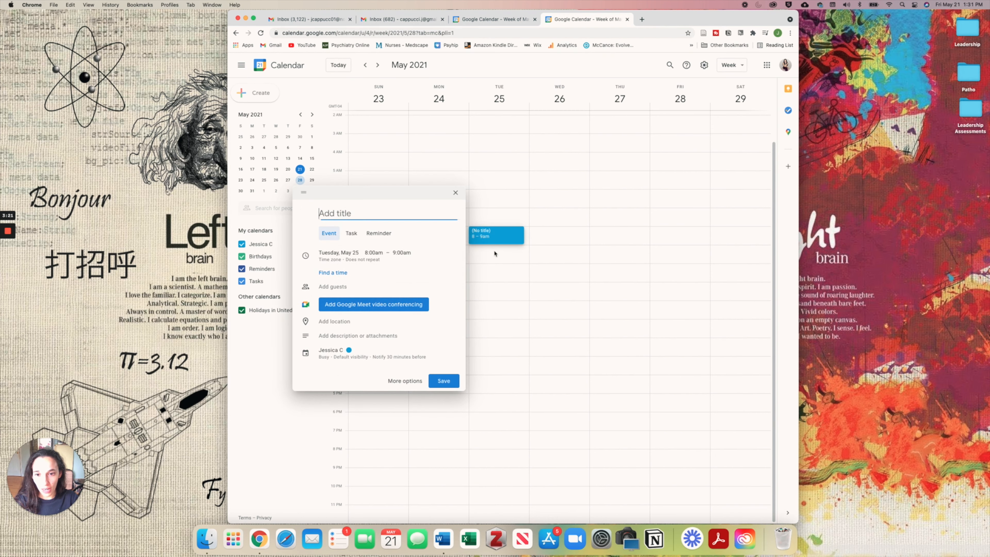
left_click_drag(492, 243, 491, 279)
left_click(357, 214)
type("Class PPT")
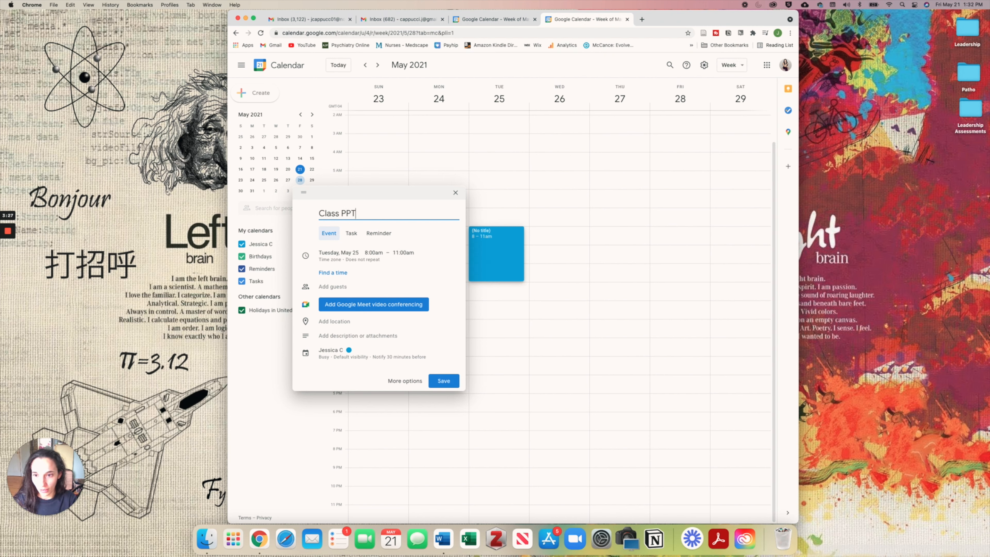
type(" and rea")
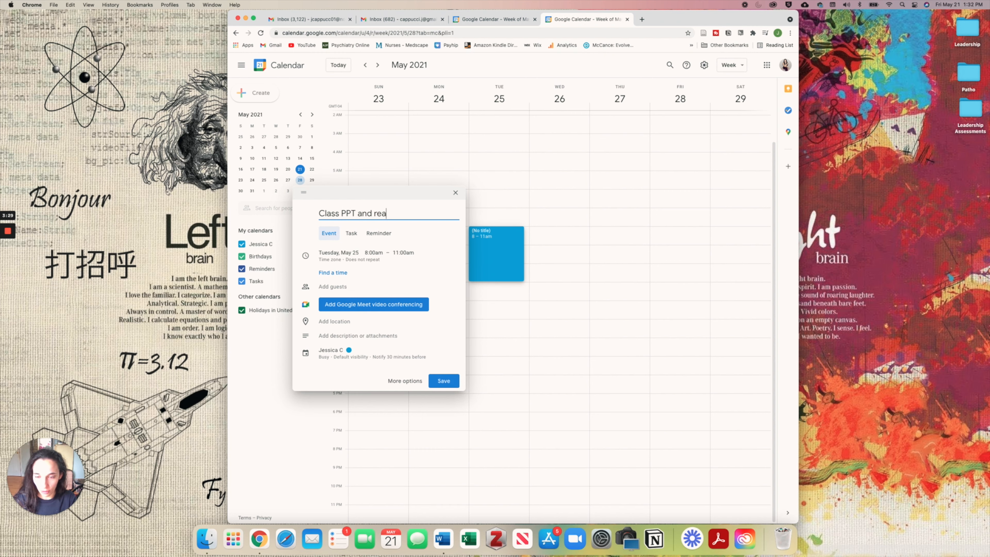
type("dings LEADERSHIP")
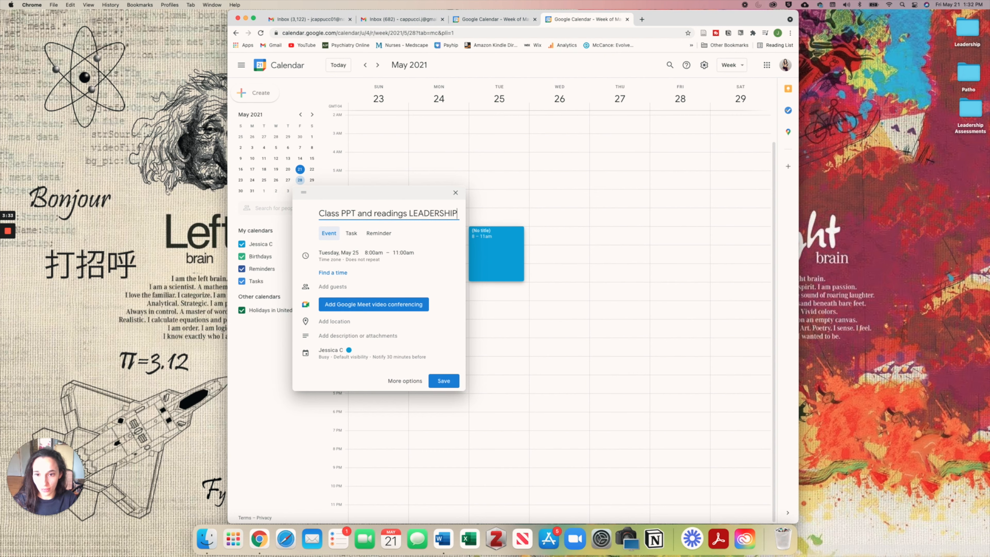
left_click(443, 381)
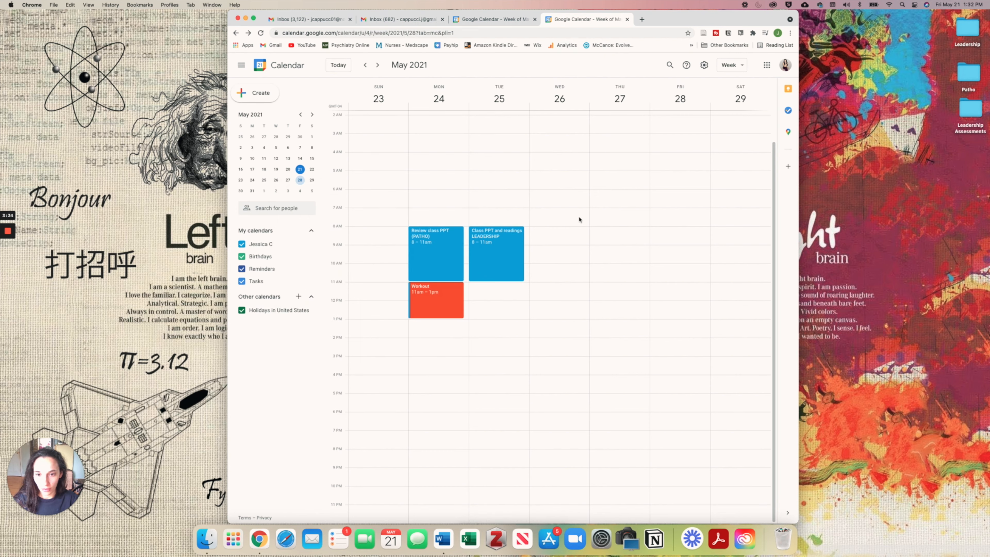
Add an orange-red event titled "Workout (Cardio)" on Tuesday, May 25, running from 11am to 1pm
left_click(494, 287)
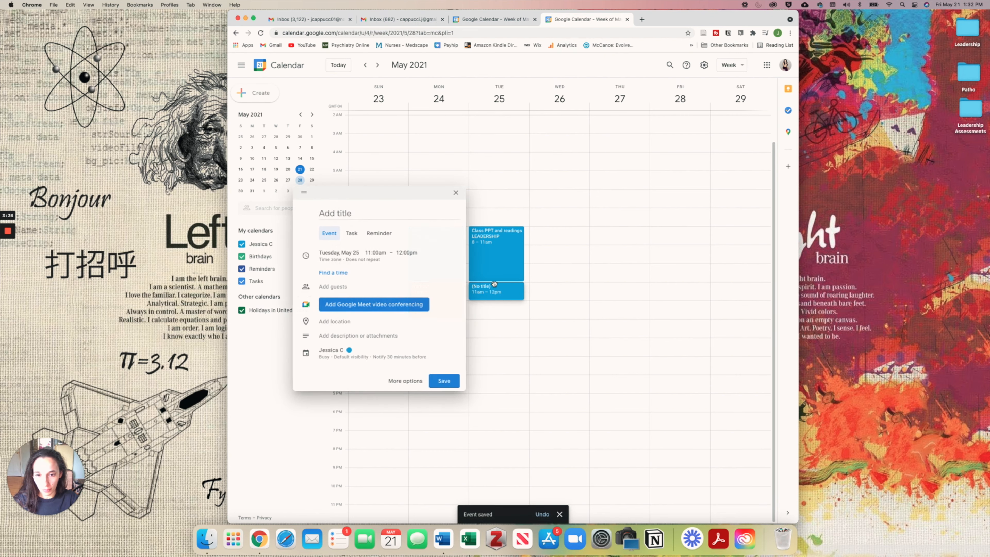
left_click(494, 303)
type("Workou")
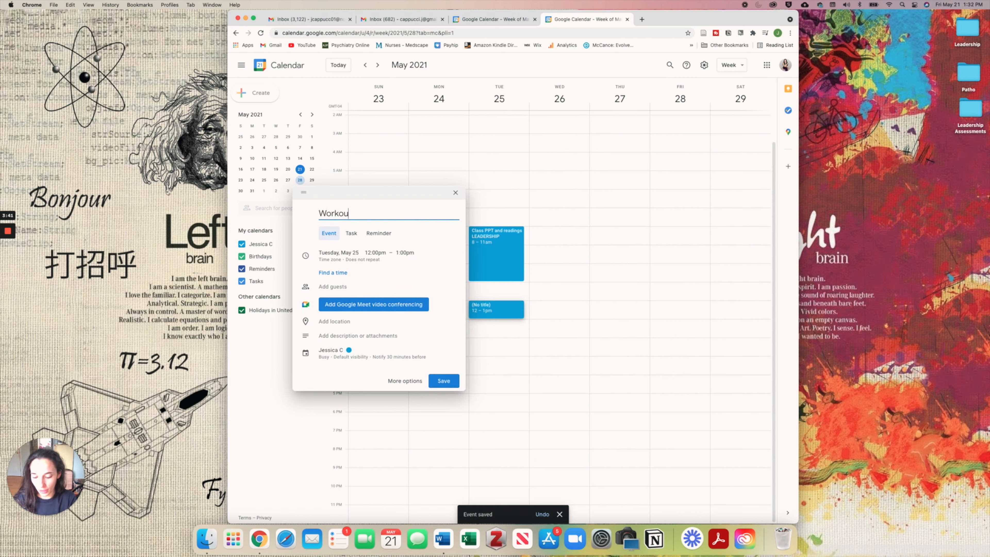
type("t (Cardio")
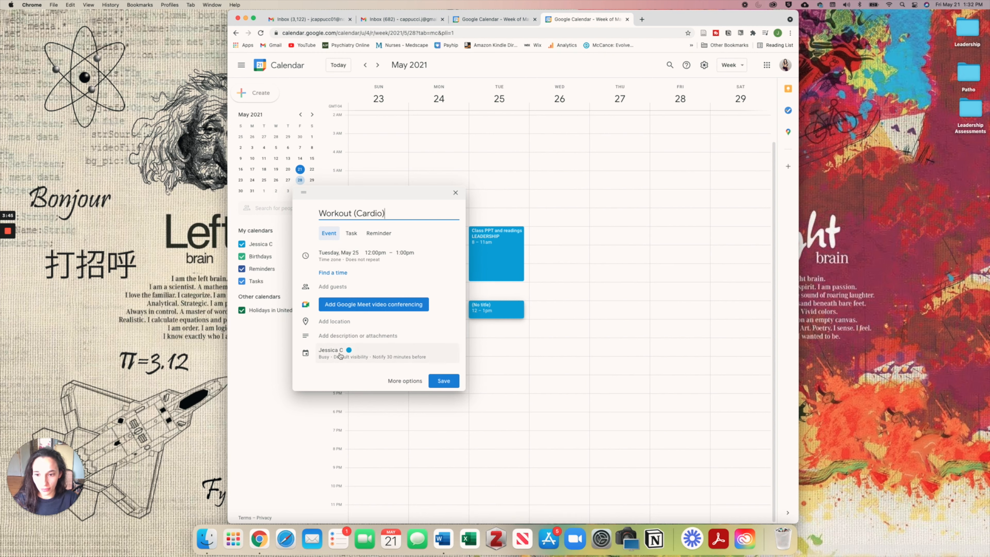
left_click(348, 352)
left_click(356, 354)
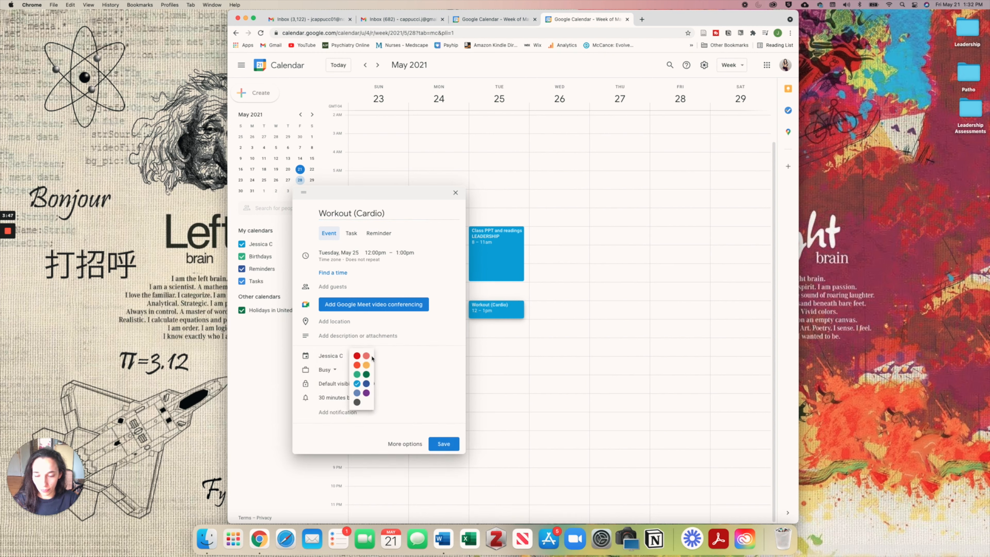
left_click(354, 355)
left_click(444, 444)
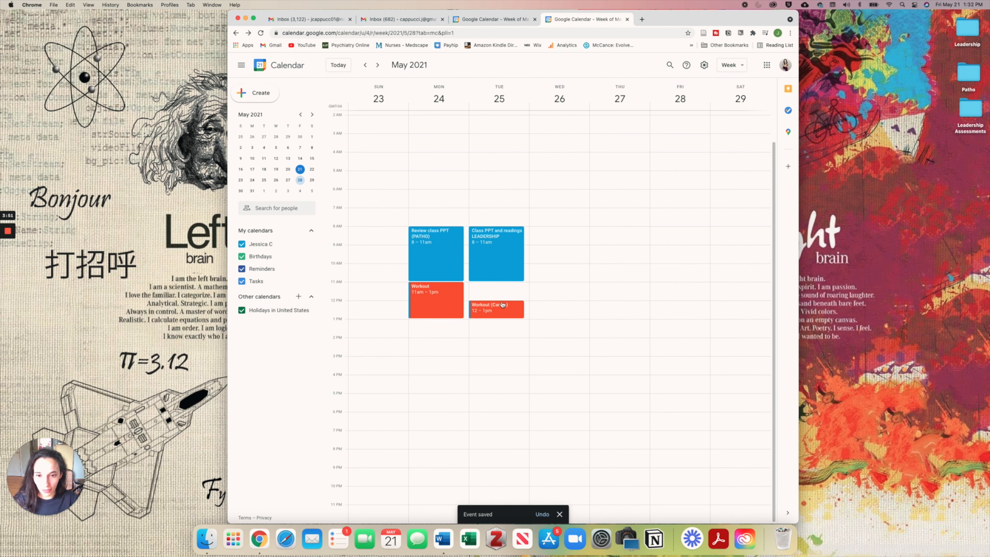
mouse_move(500, 305)
left_mouse_down()
mouse_move(499, 286)
mouse_move(493, 317)
left_mouse_up()
Rename Monday's Workout event to "Workout (Glutes)" and save the change
left_click(435, 306)
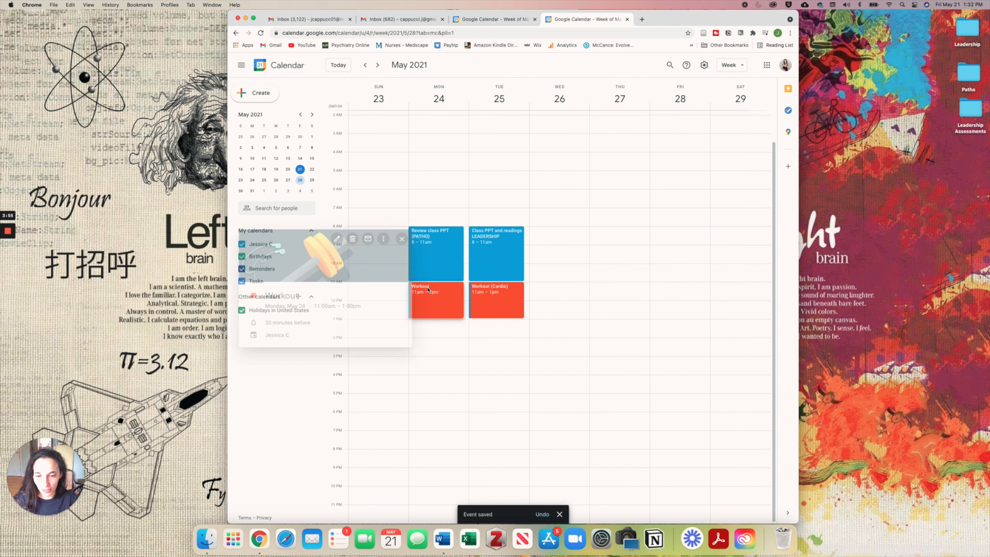
left_click(329, 238)
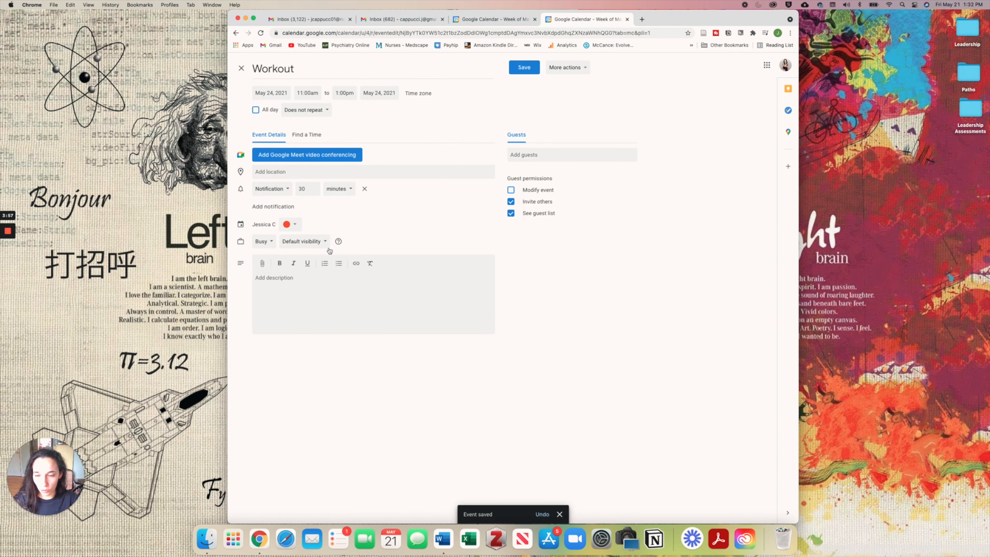
left_click(299, 69)
type("(G")
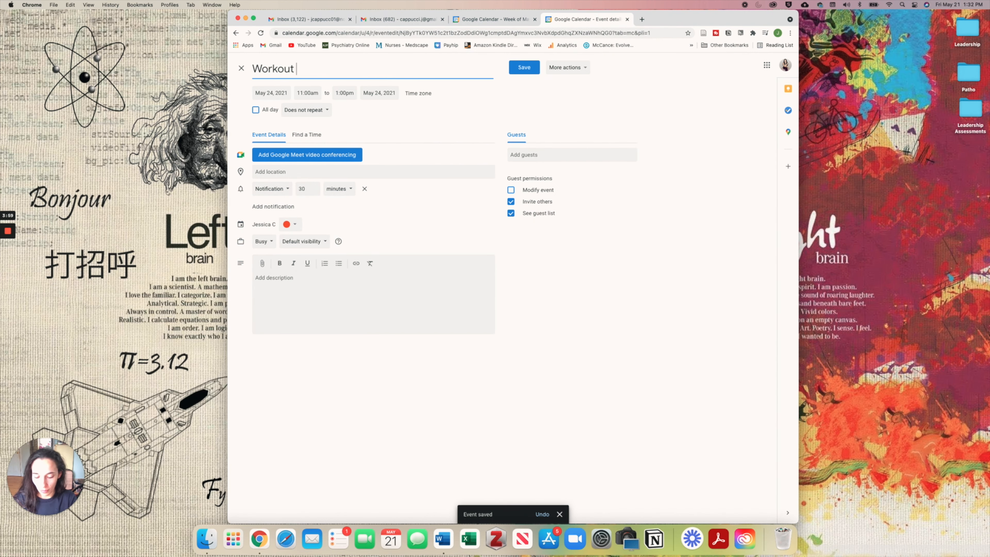
type("lutes")
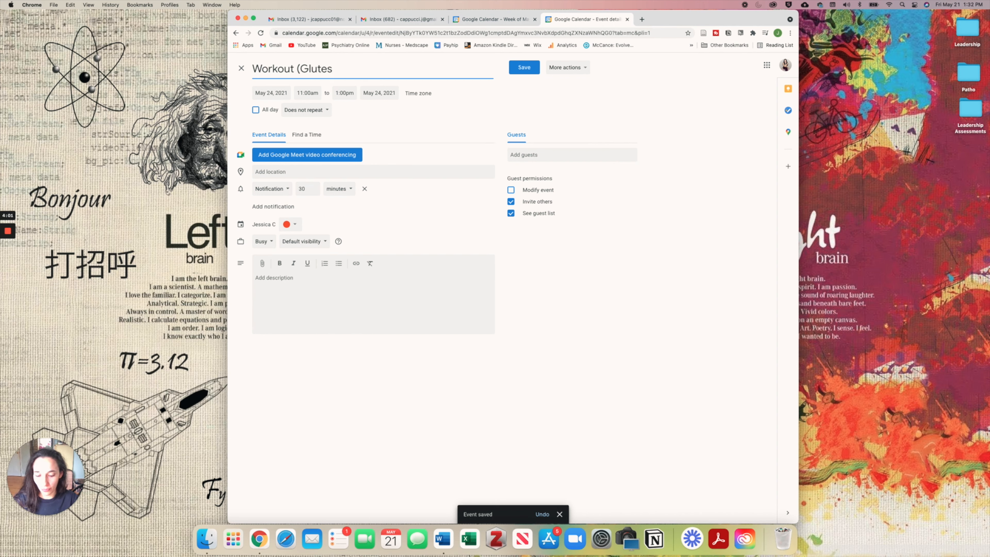
type(")")
left_click(513, 66)
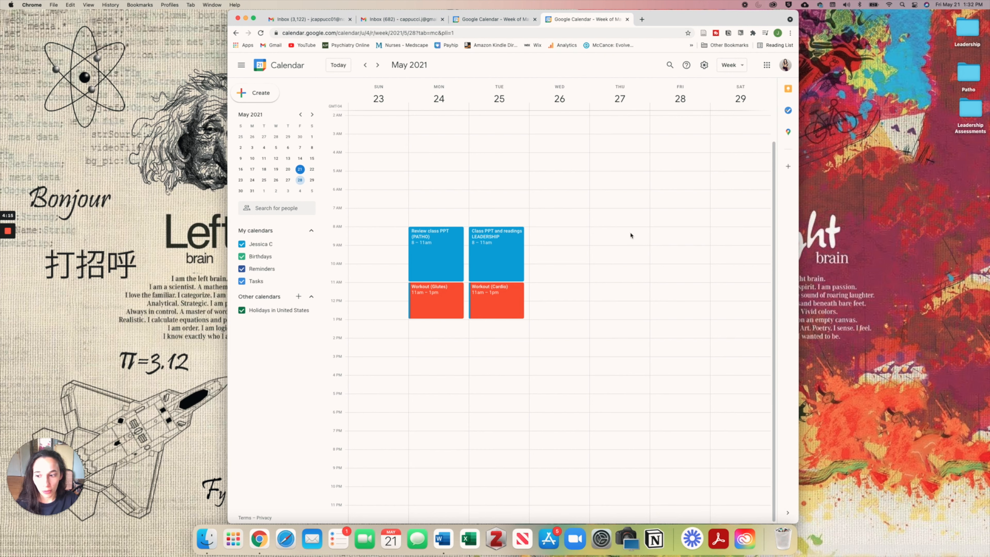
Create an event titled "Discussion Post responces" on Friday, May 28, running from 8am to 10am
left_click(663, 230)
type("Discussion Post responces")
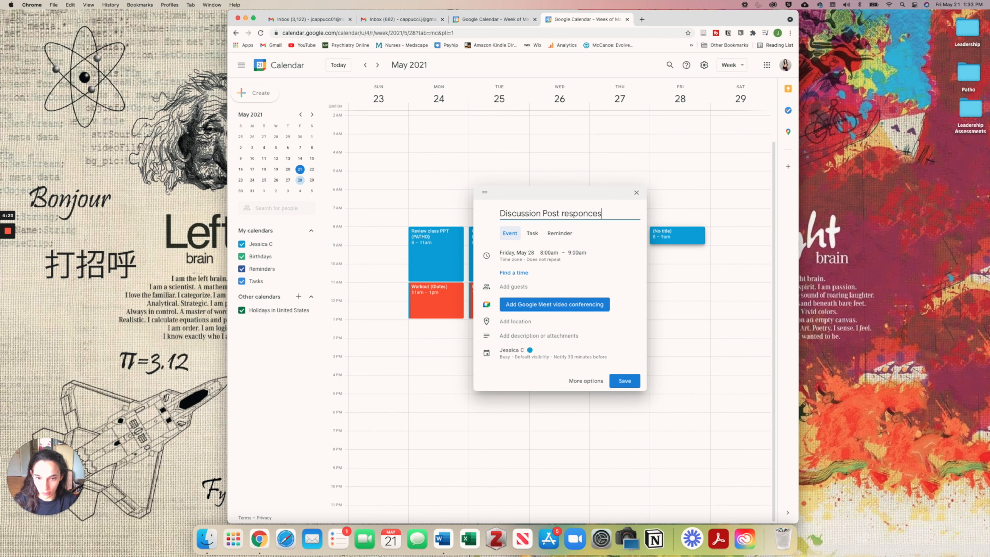
left_click(623, 381)
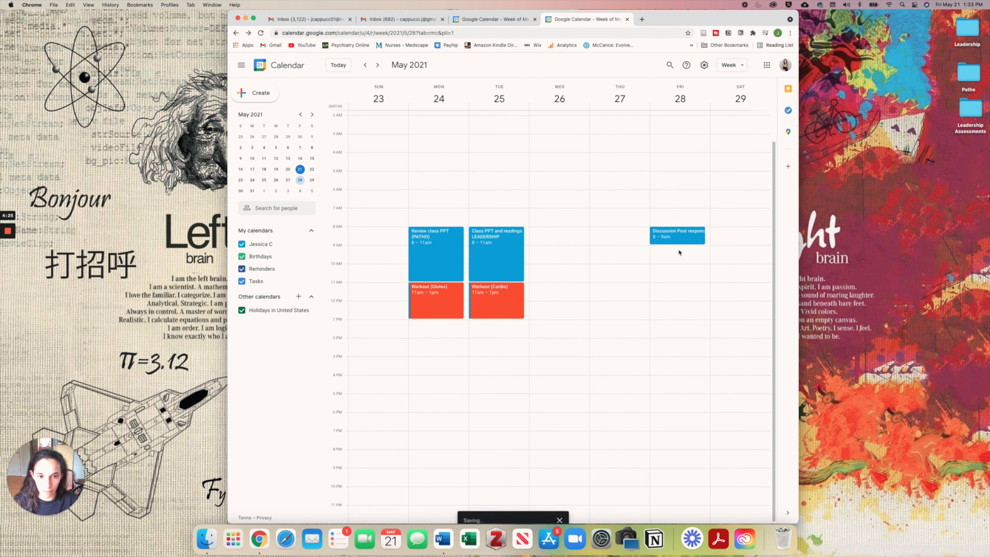
left_click_drag(678, 243, 676, 266)
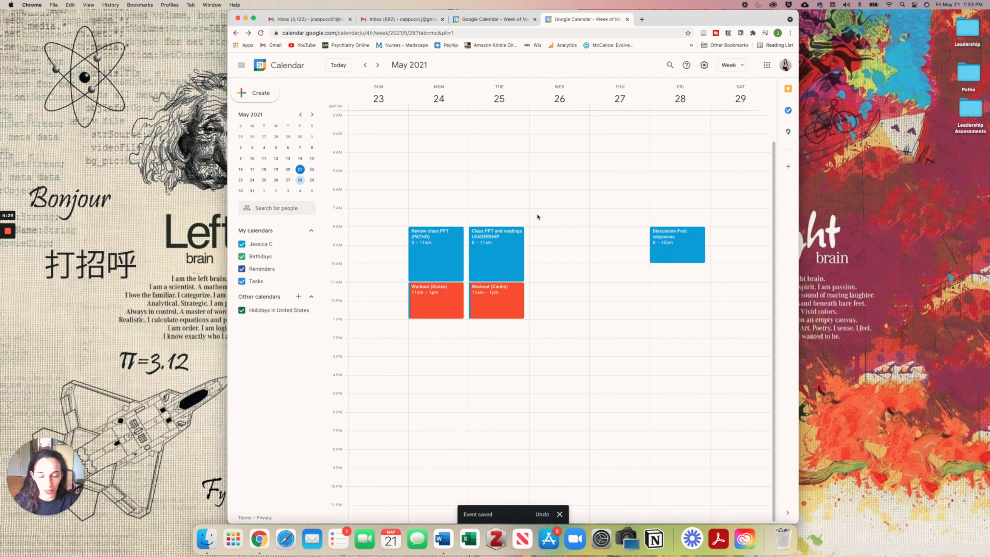
Create an event titled "STUDY/Work on project" on Thursday, May 27 from 8am to 9am
left_click(625, 230)
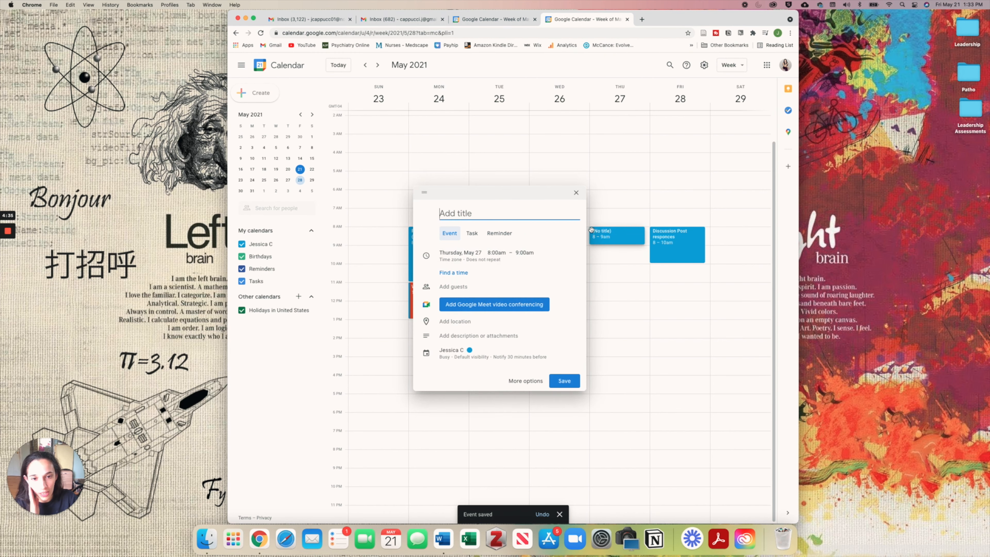
type("STUDY")
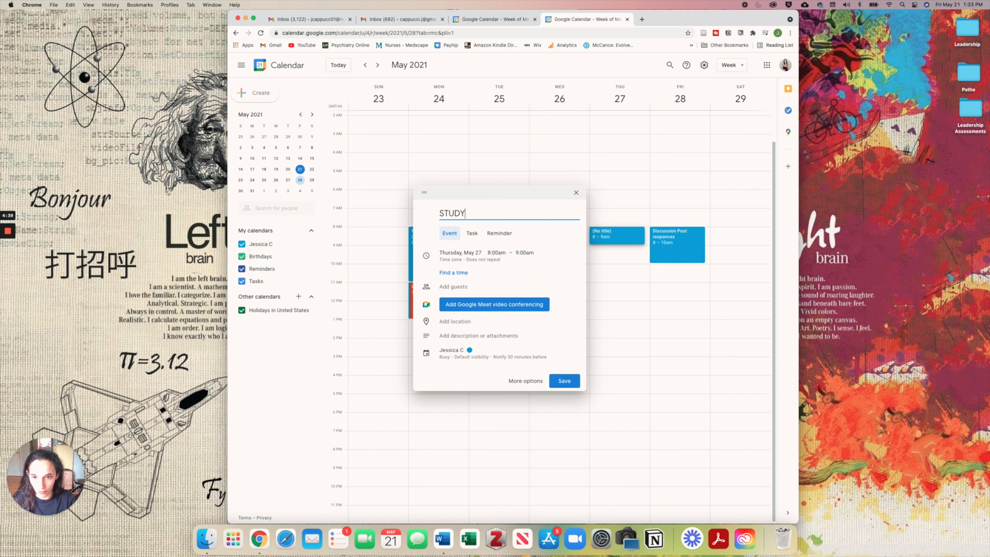
type("/Work on project")
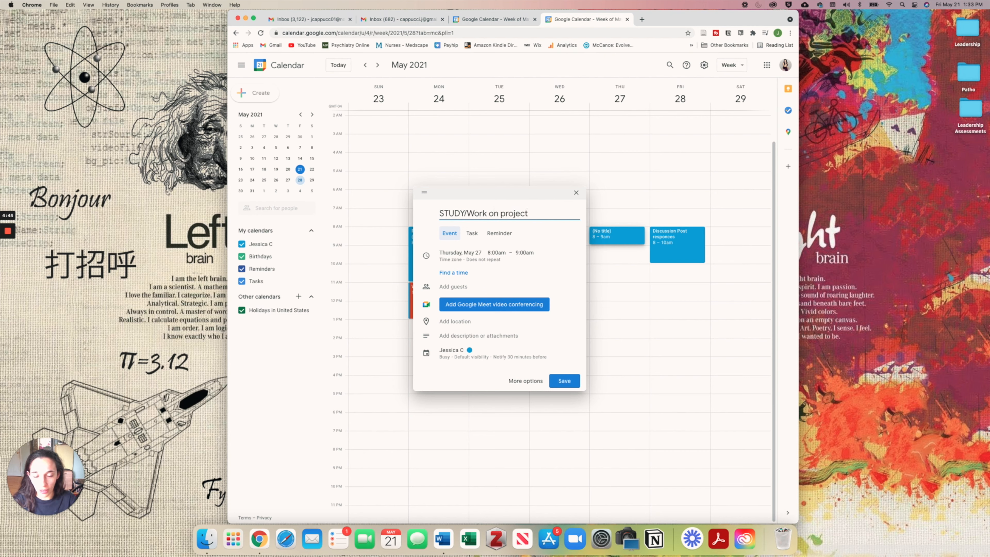
key("Return")
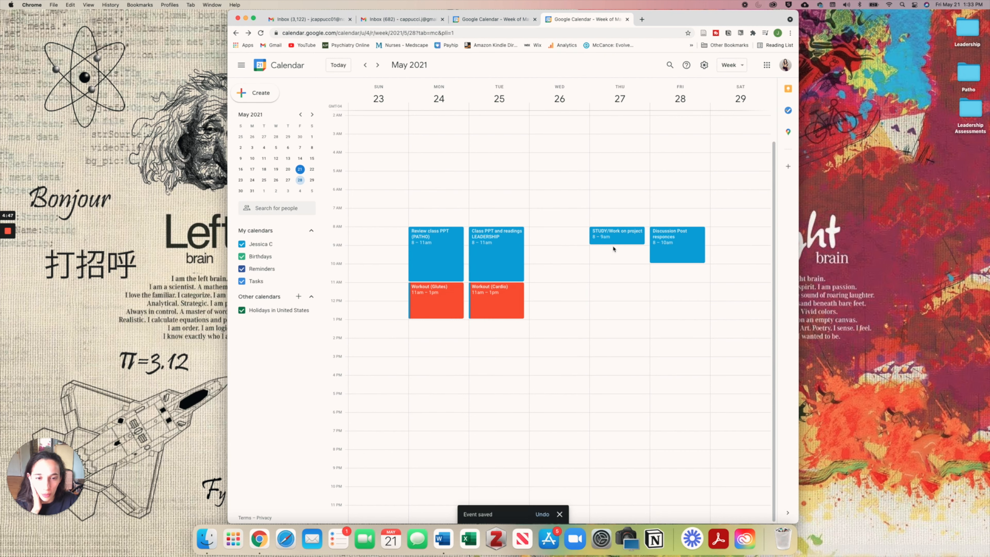
Extend Thursday's STUDY/Work on project event to end at 11am and move Friday's Discussion Post event to Saturday, May 29, at 8am
left_click_drag(616, 241, 611, 284)
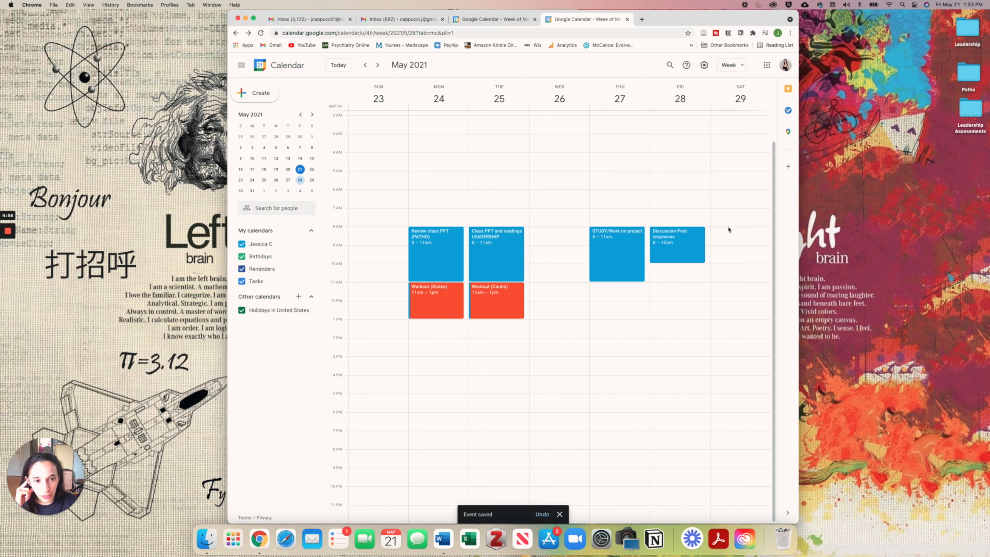
left_click_drag(678, 239, 724, 240)
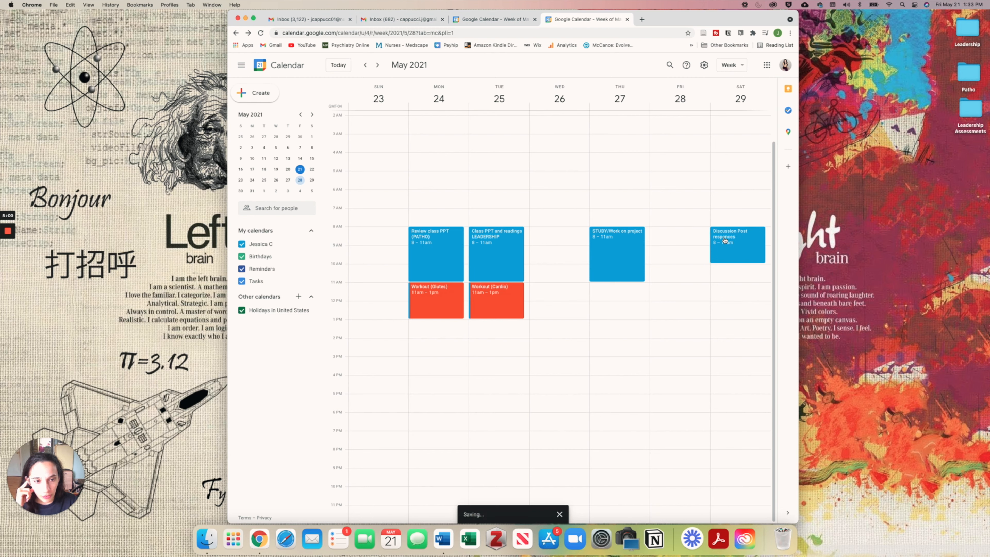
Create an event titled "Weekly Quiz day" on Friday, May 28, from 8am to 9am
left_click(685, 229)
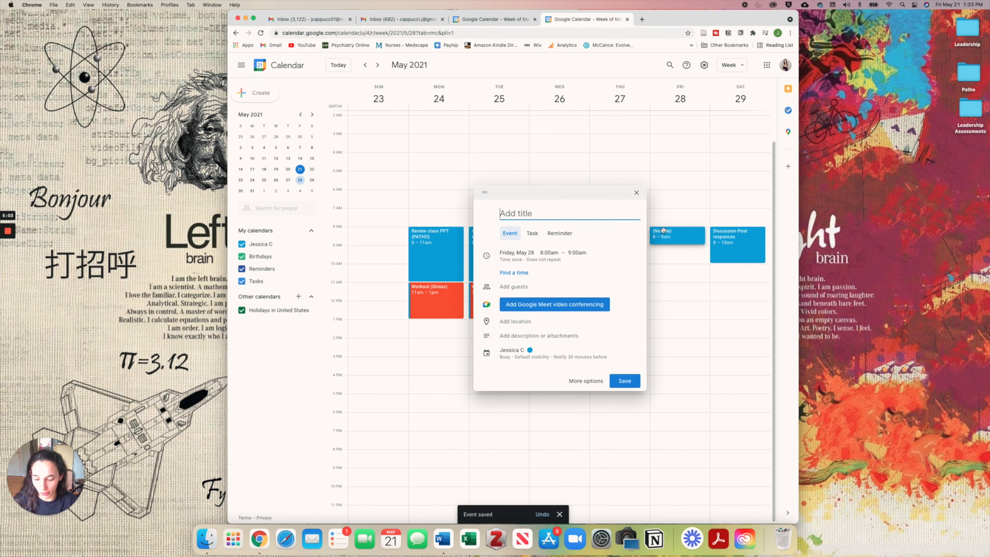
type("Week")
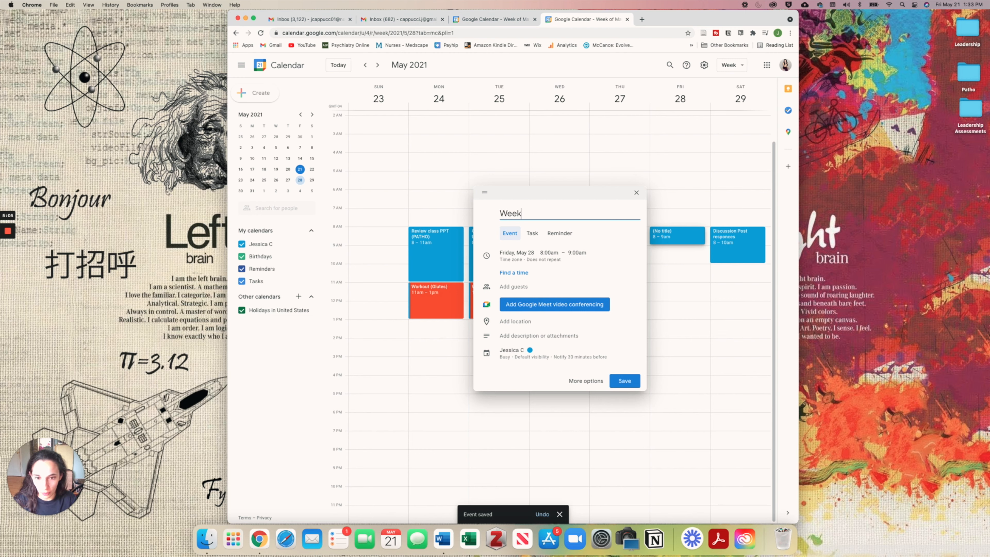
type("ly Q")
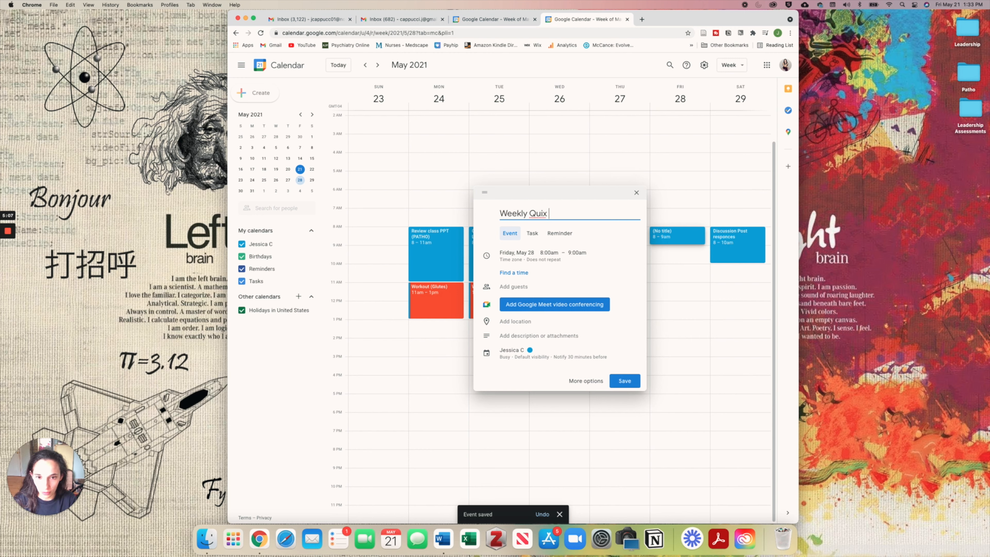
type("uiz day")
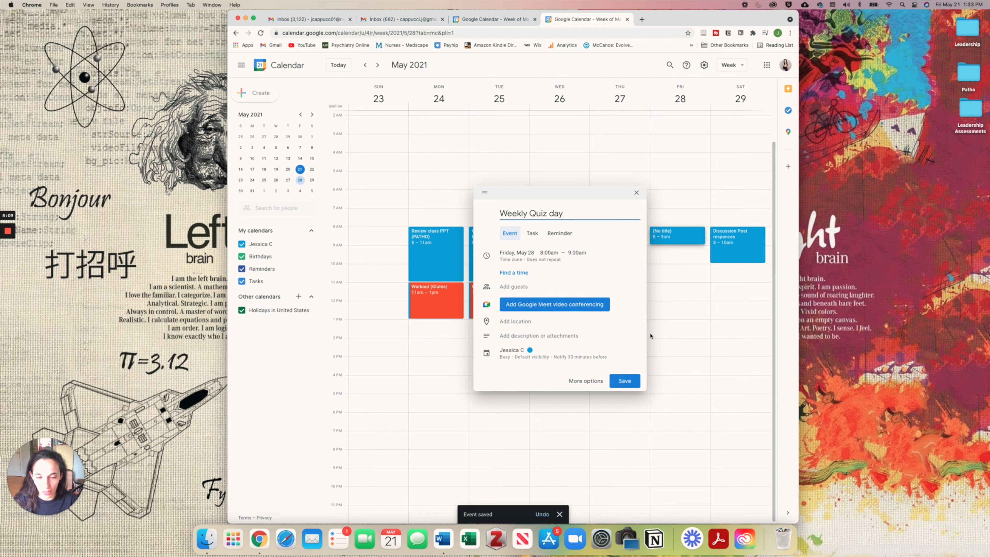
left_click(625, 381)
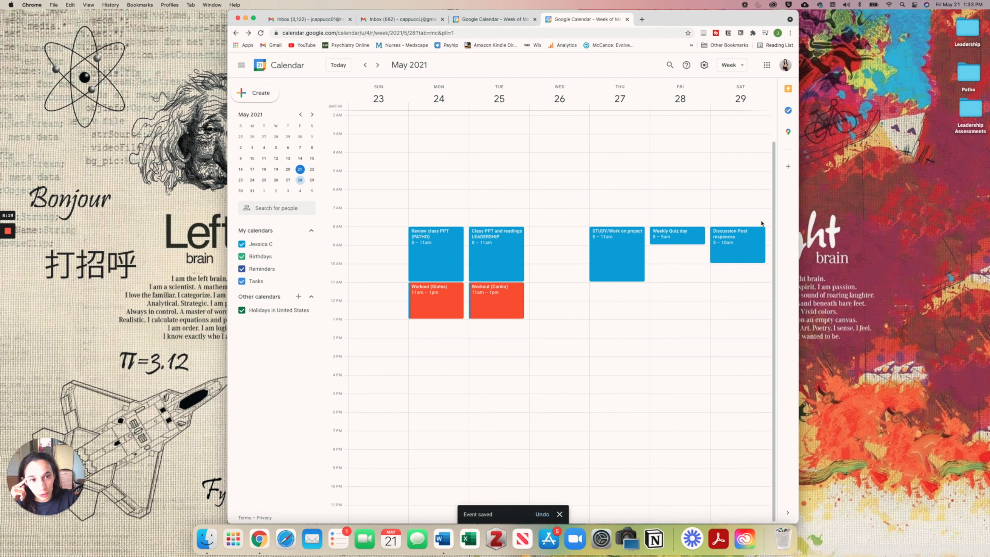
Move STUDY/Work on project to Wednesday at 8am, and the Discussion Post and Weekly Quiz day events to Thursday at 8am and 10am
left_click_drag(760, 234, 699, 244)
key("Escape")
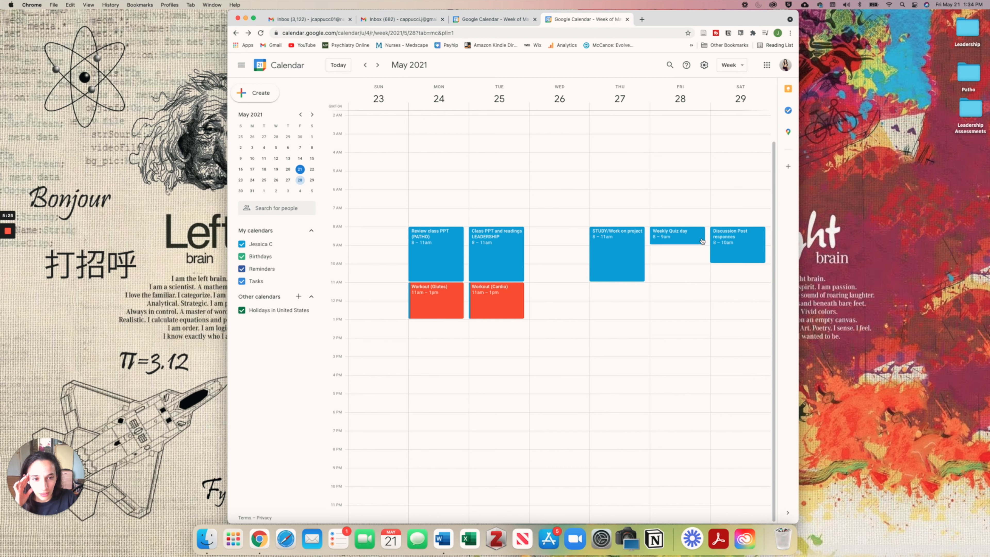
left_click_drag(635, 239, 570, 230)
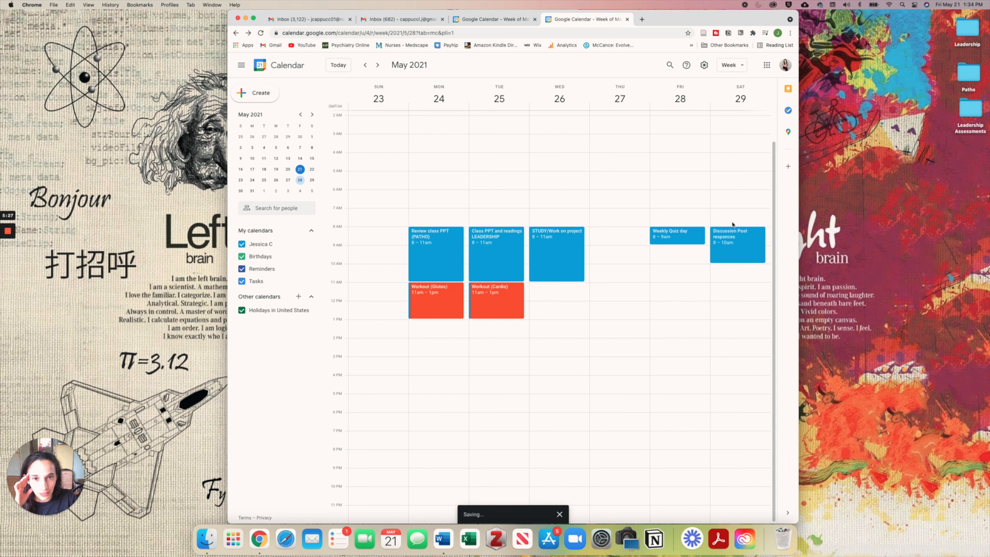
left_click_drag(756, 231, 633, 267)
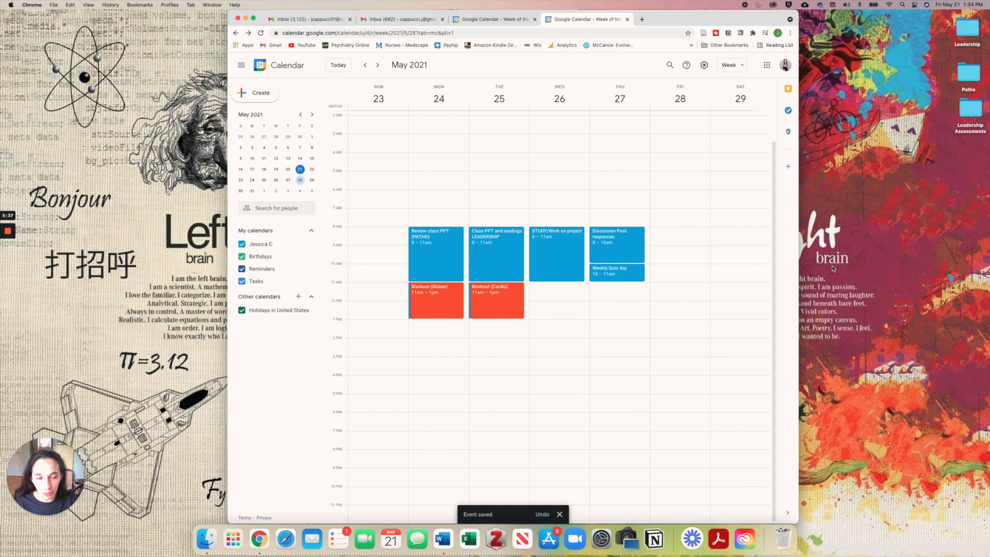
Create an event titled "Reading for following week" on Saturday, May 29, running from 8am to 10am
left_click(738, 230)
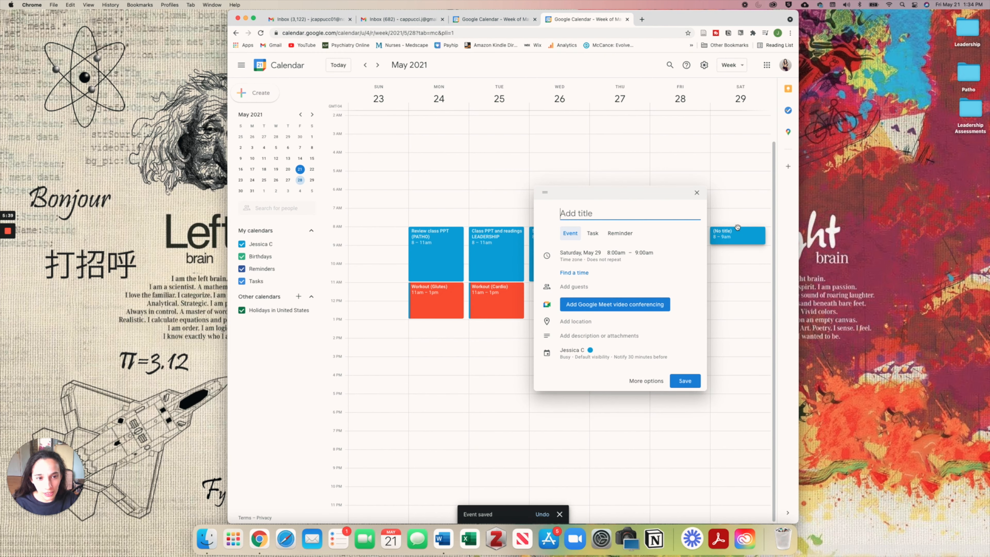
type("Re")
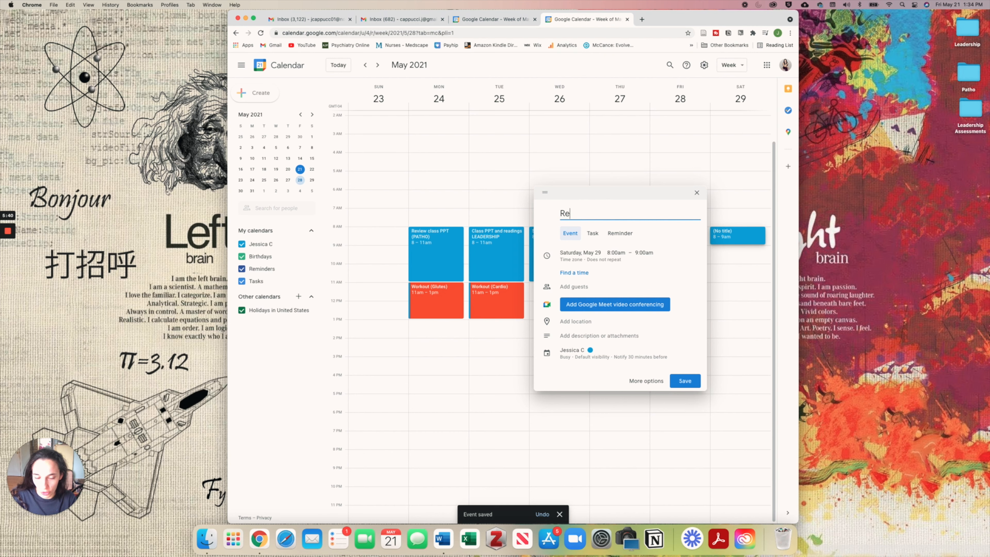
type("ading for foll")
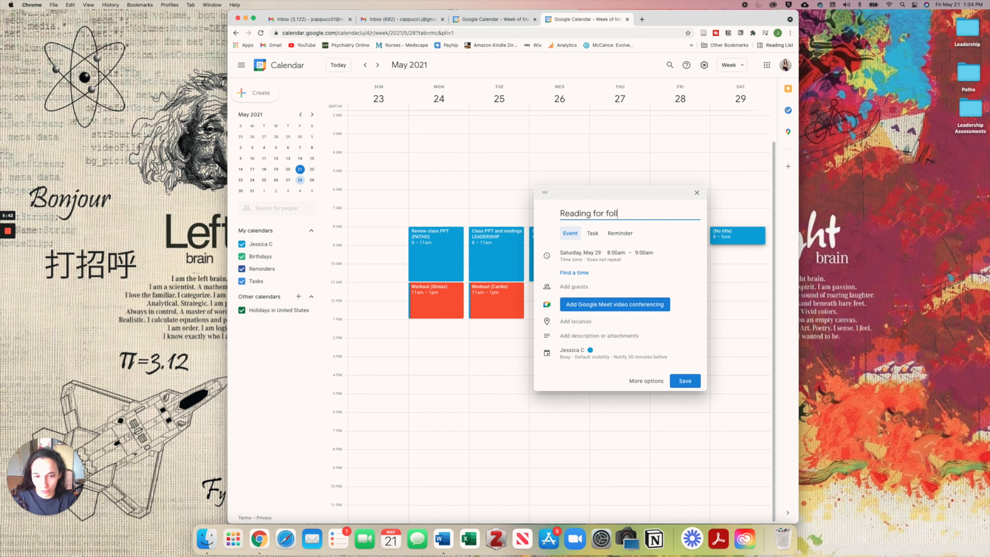
type("owing week")
left_click(683, 382)
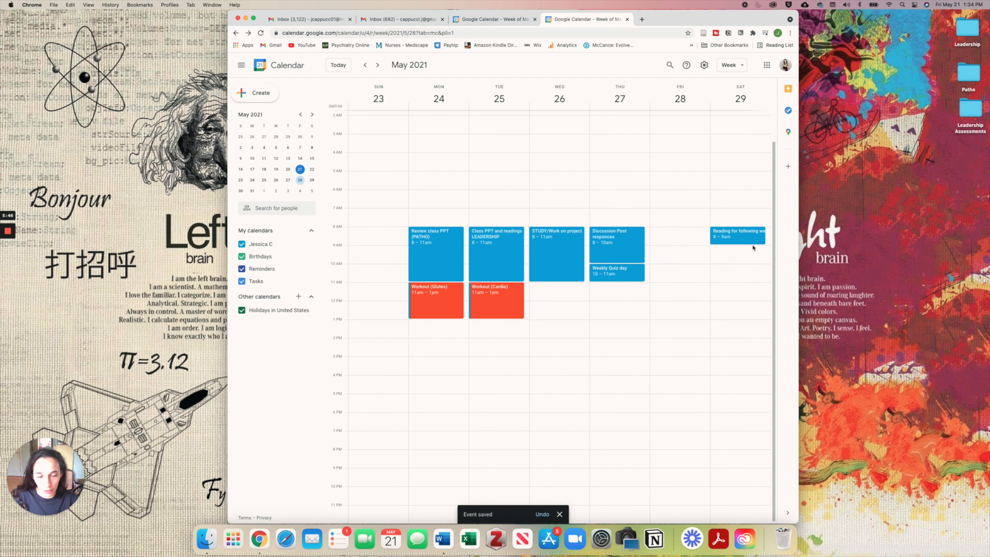
left_click_drag(743, 242, 739, 263)
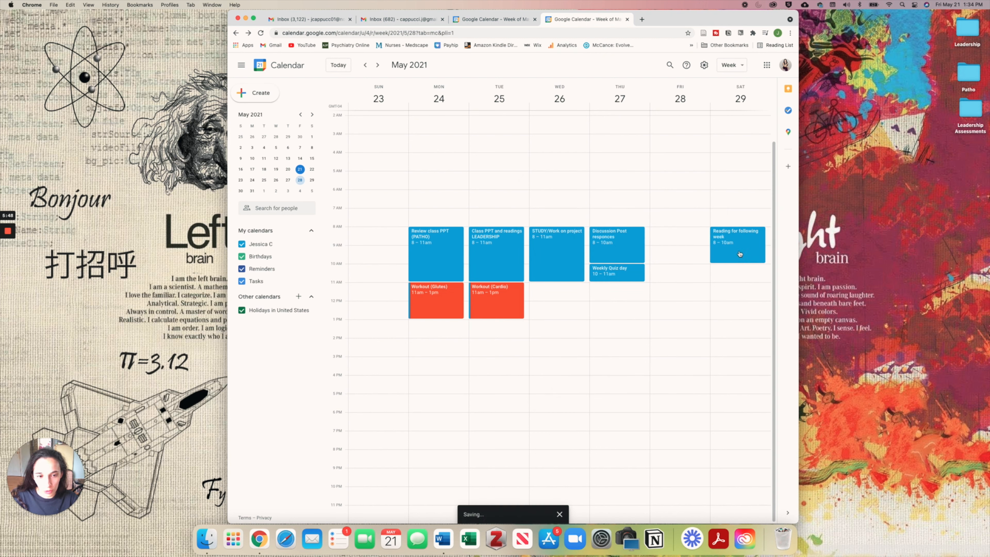
Create an event titled "Reading Part 2" on Saturday, May 29, running from 12pm to 2:15pm
left_click(729, 304)
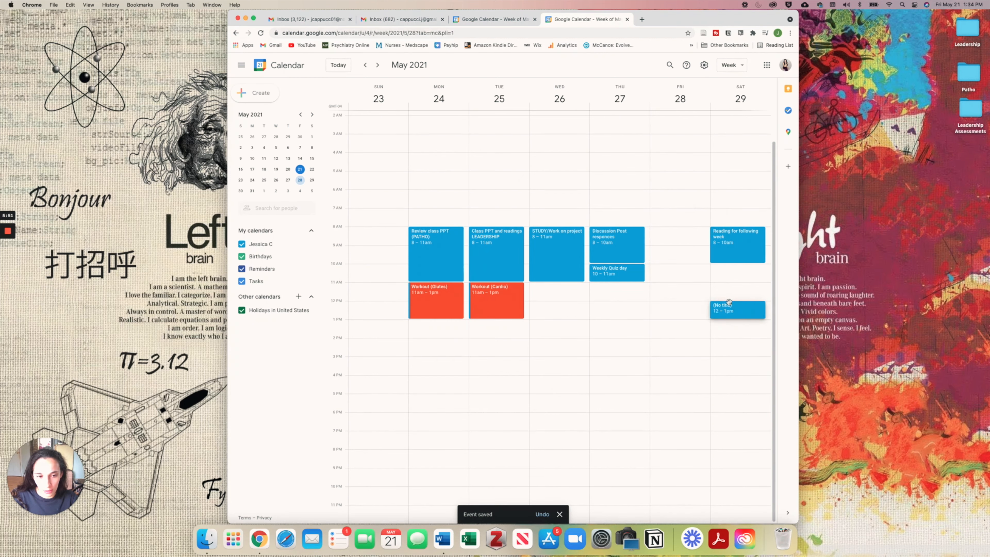
type("Reading Part 2")
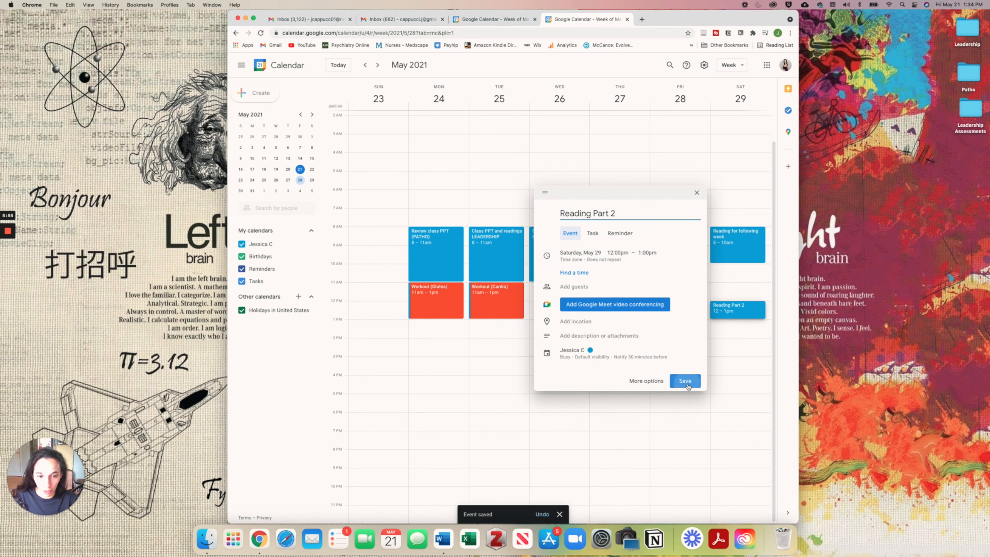
key("Return")
left_click(740, 314)
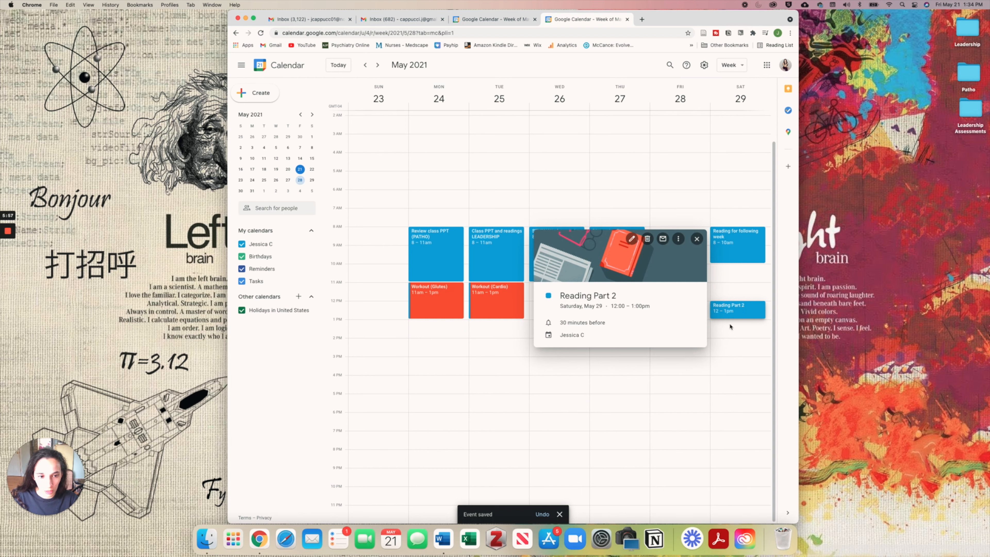
left_click(744, 319)
left_click_drag(744, 318, 744, 341)
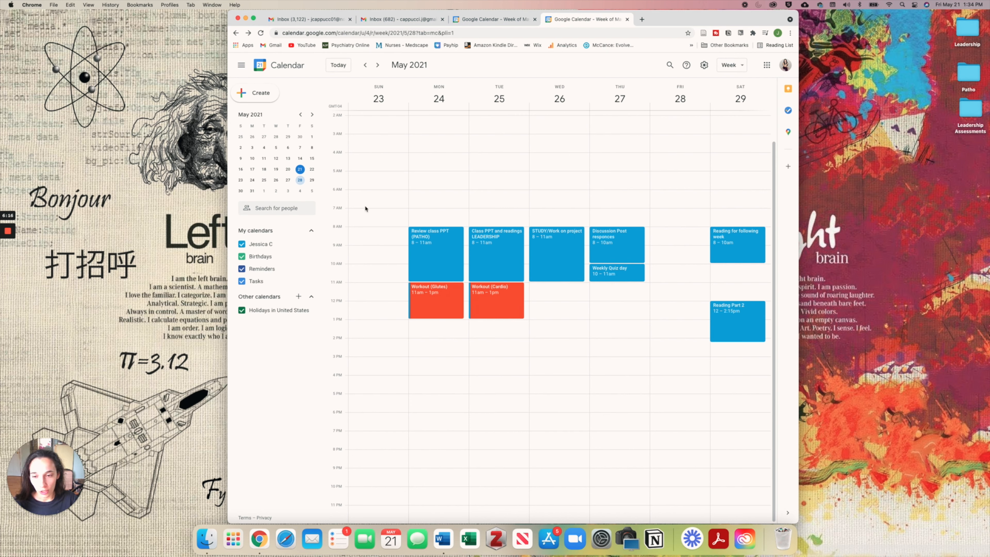
Add a light red event titled "Work" on Sunday, May 23, running from 7am to 6:45pm
left_click(365, 212)
type("Work")
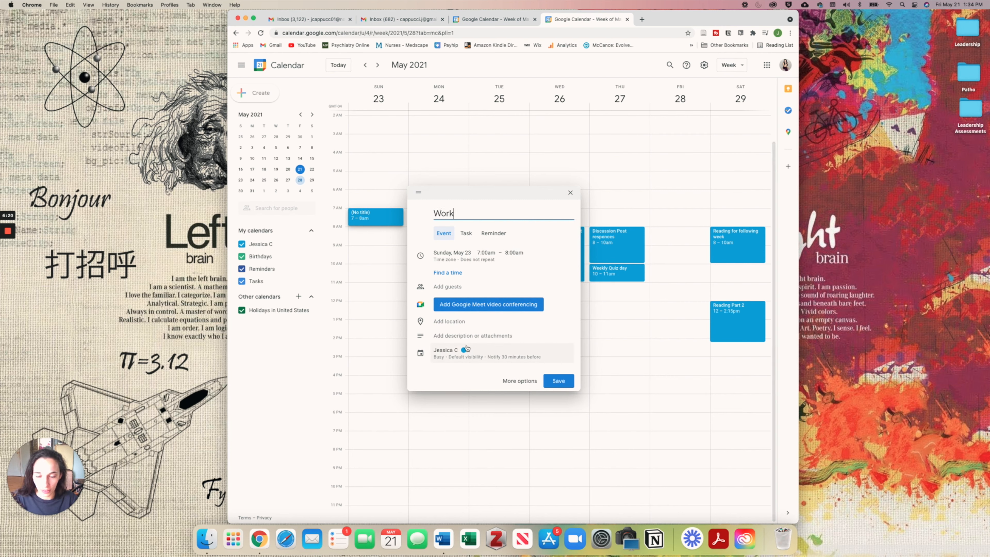
left_click(467, 348)
left_click(470, 356)
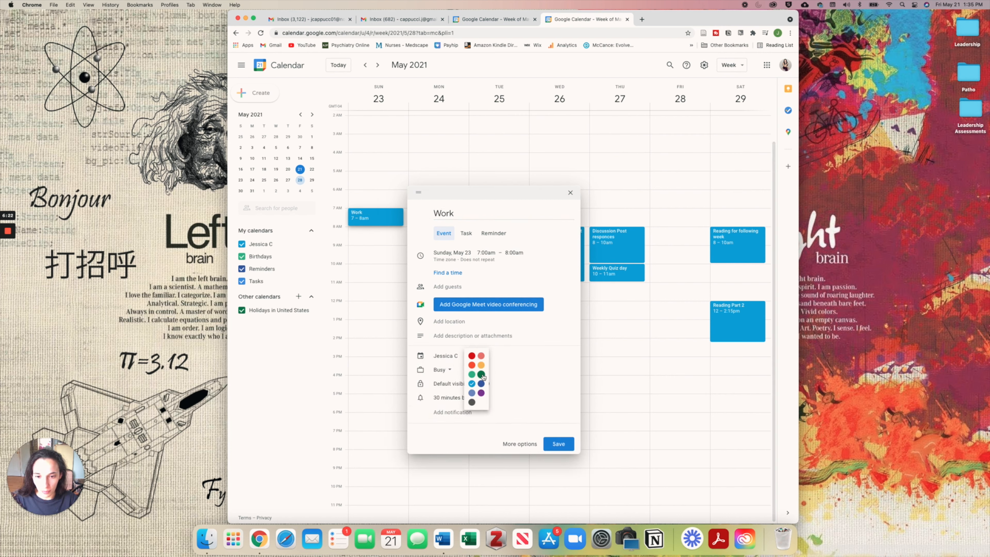
left_click(481, 356)
left_click(557, 443)
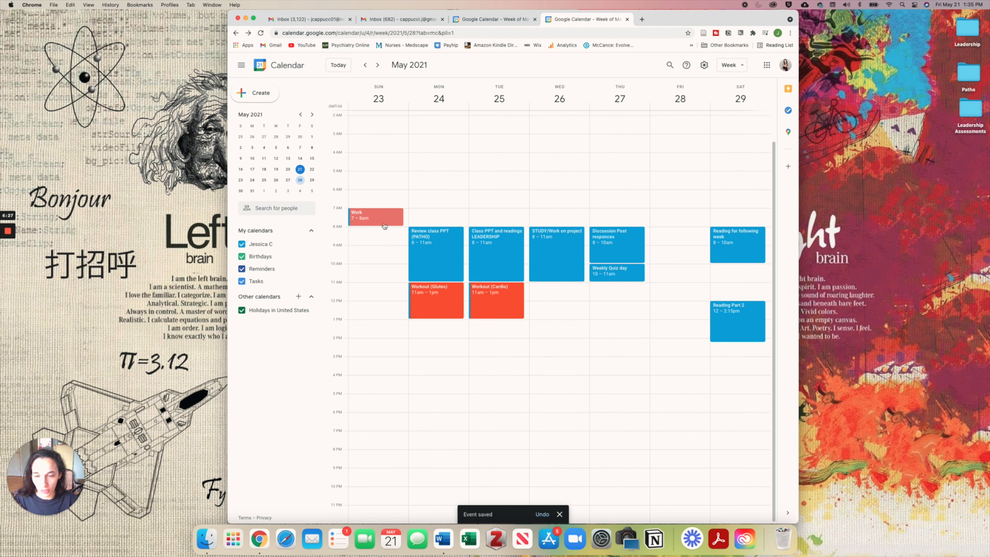
left_click_drag(379, 255, 382, 427)
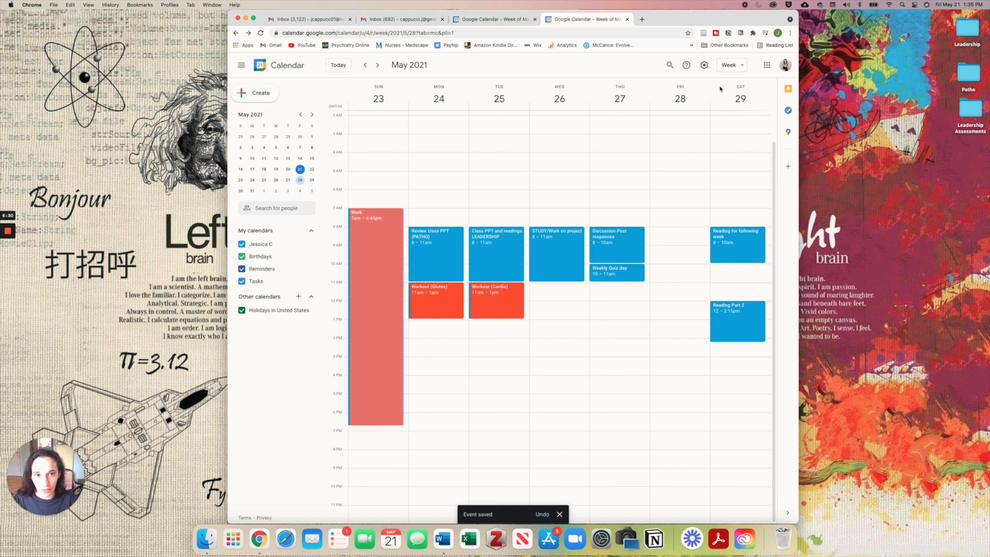
Add a light red event titled "Working" on Friday, May 28, running from 7am to 7:15pm
left_click(670, 213)
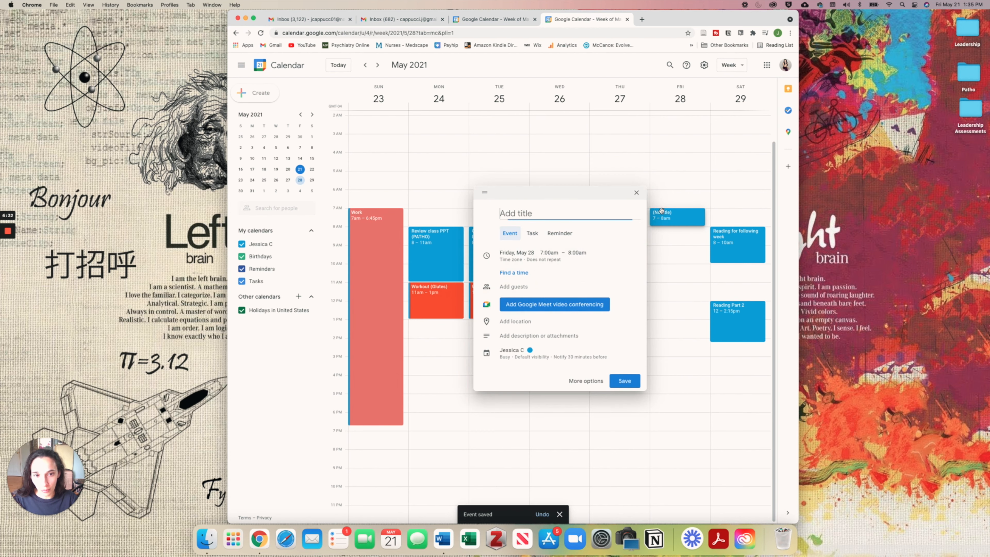
type("Working")
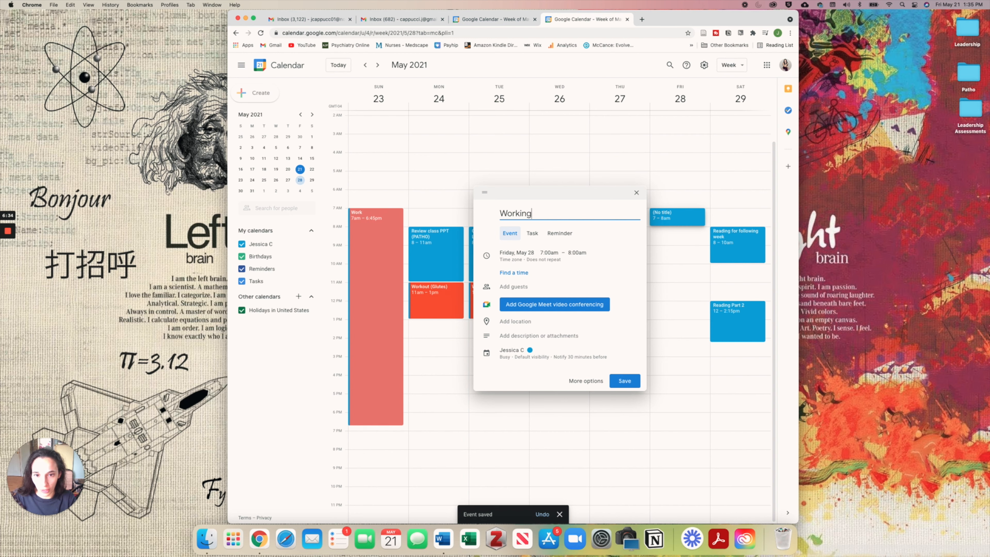
left_click(530, 351)
left_click(538, 356)
left_click(535, 342)
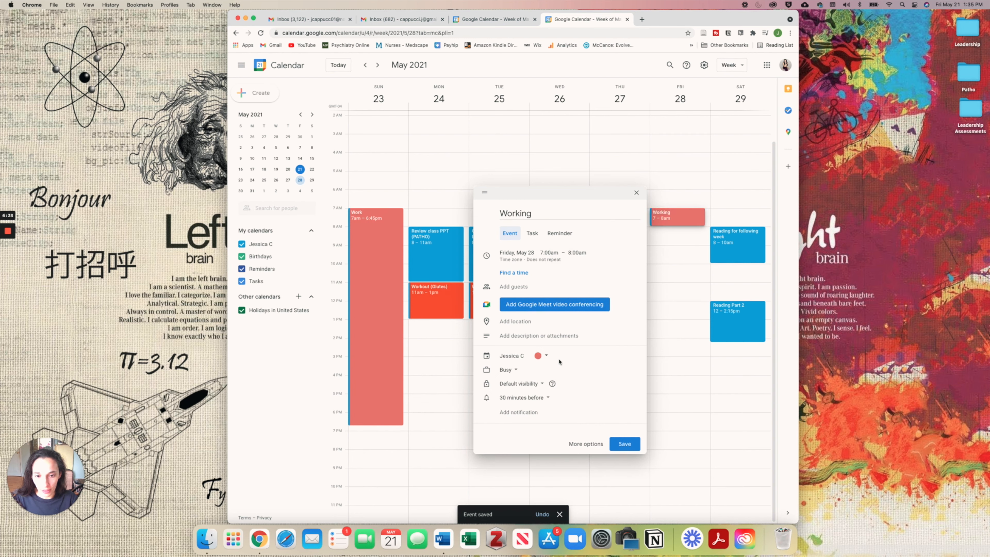
left_click(624, 444)
left_click_drag(678, 225, 672, 433)
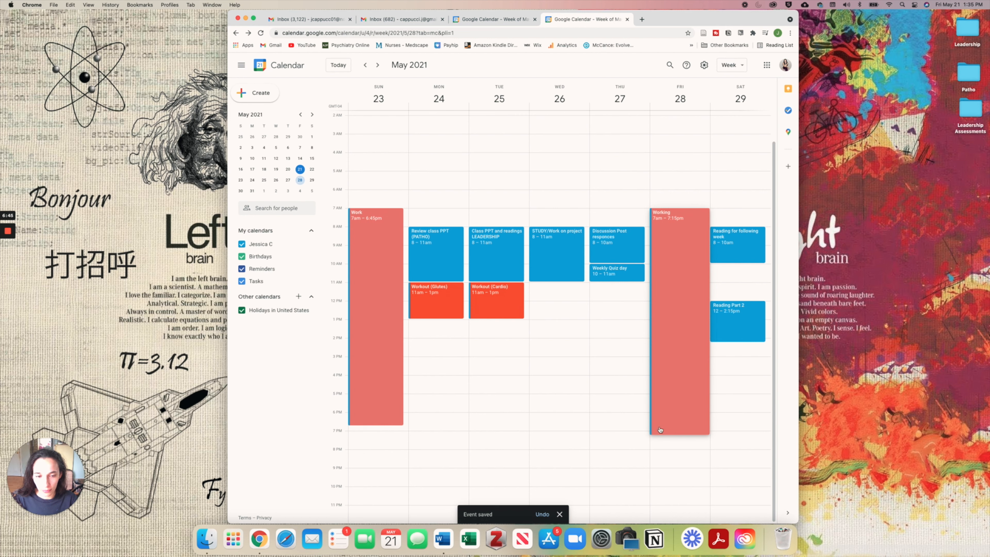
Extend Sunday's Work event to end at 7:15pm
left_click_drag(376, 425, 375, 434)
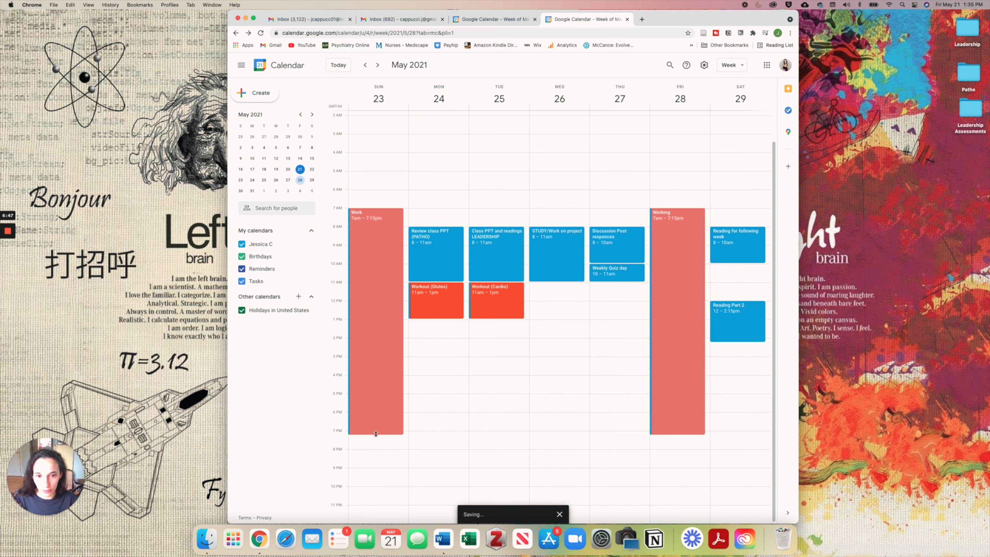
left_click(559, 361)
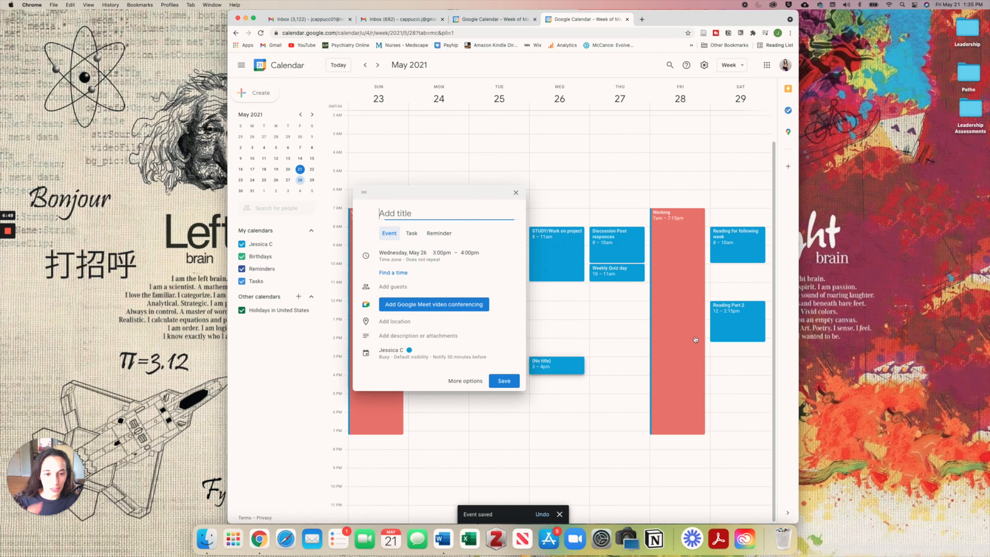
left_click(517, 193)
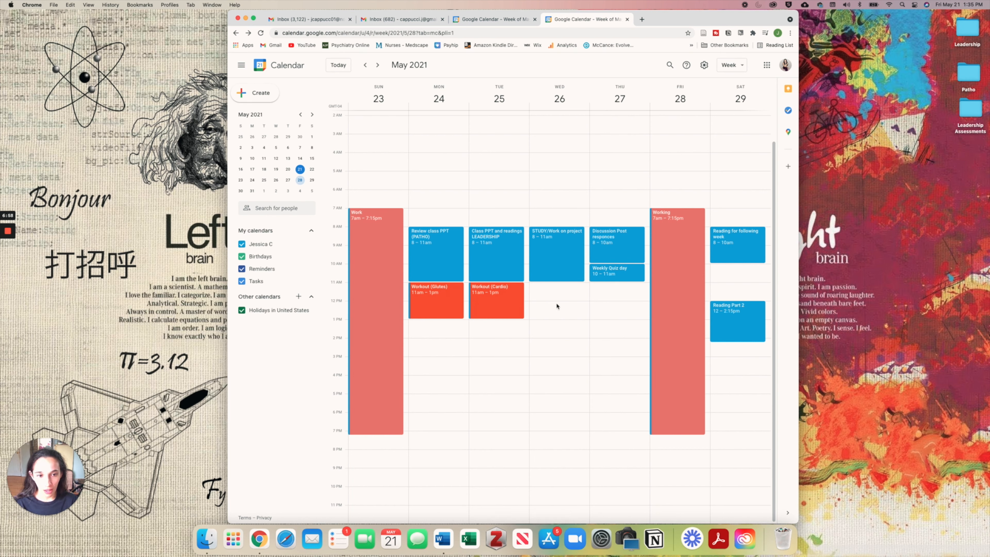
Add an orange-red event titled "Workout (Glutes)" on Saturday, May 29, from 10am to 11am
left_click(744, 270)
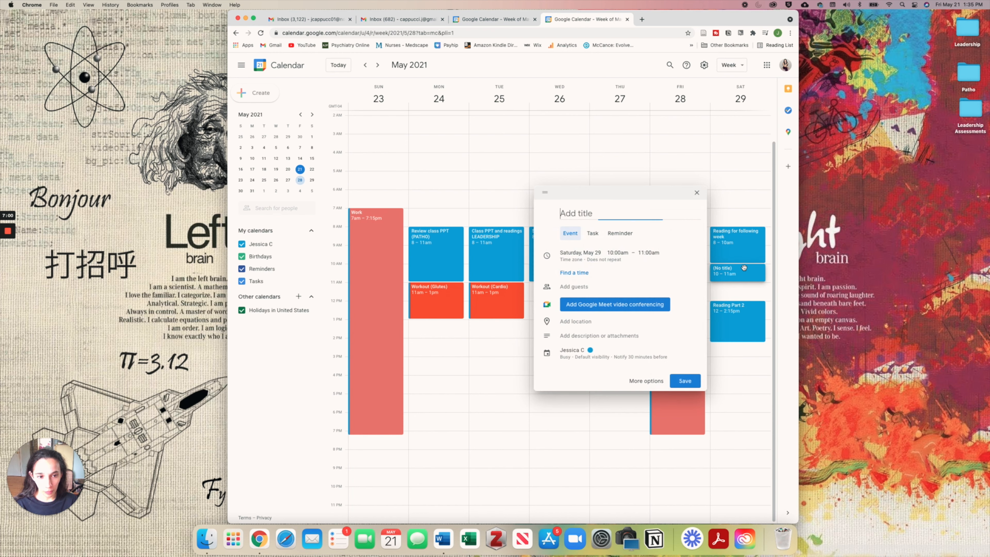
type("Workout")
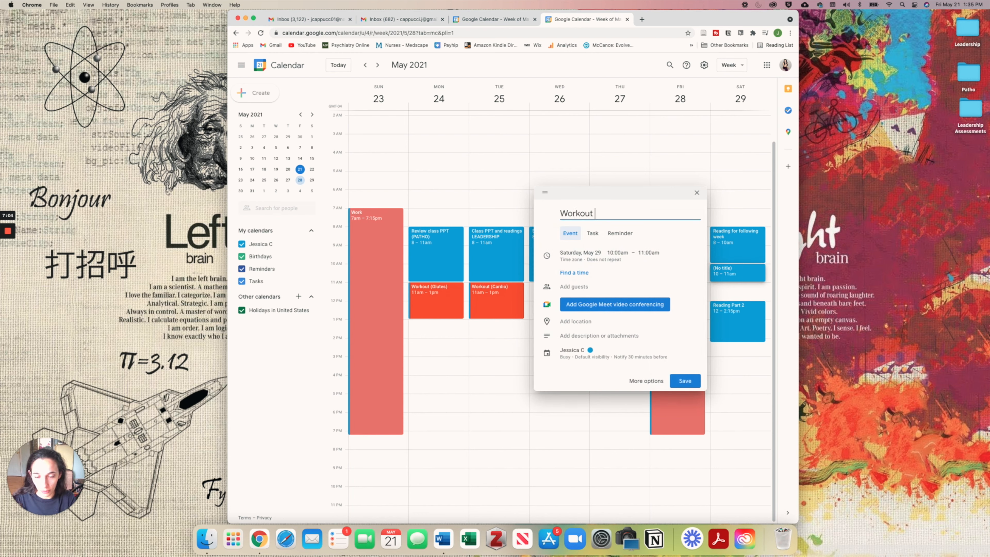
type(" (Glutes)")
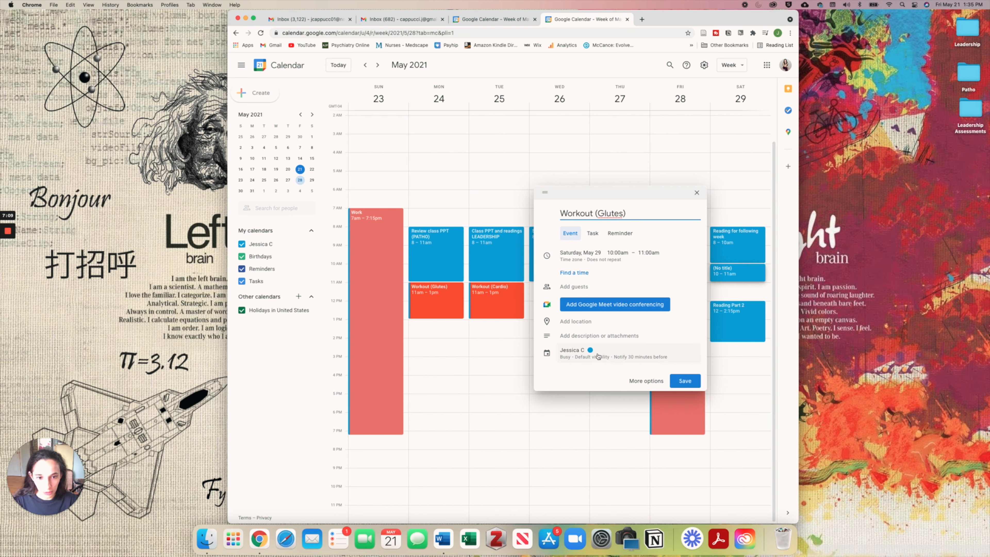
left_click(592, 355)
left_click(590, 355)
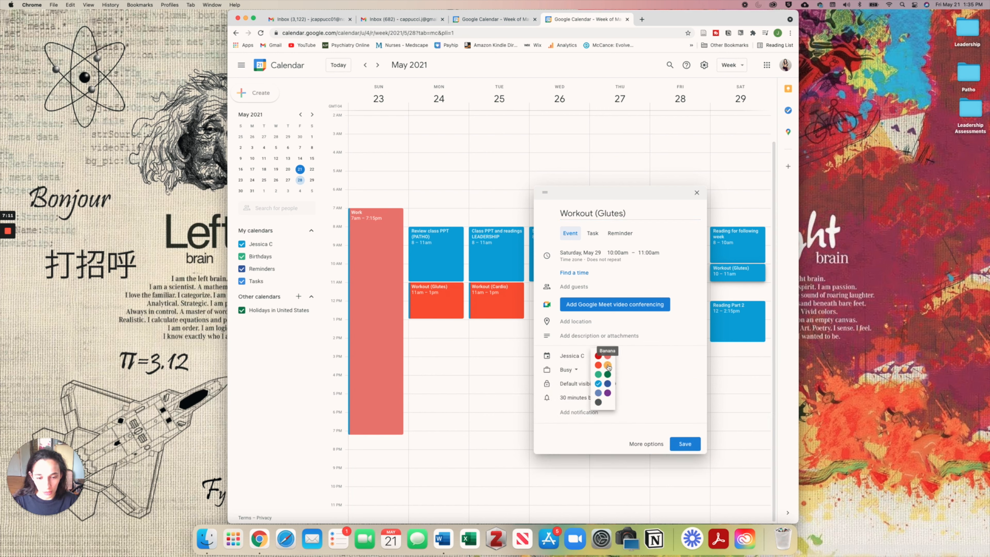
left_click(597, 366)
left_click(685, 443)
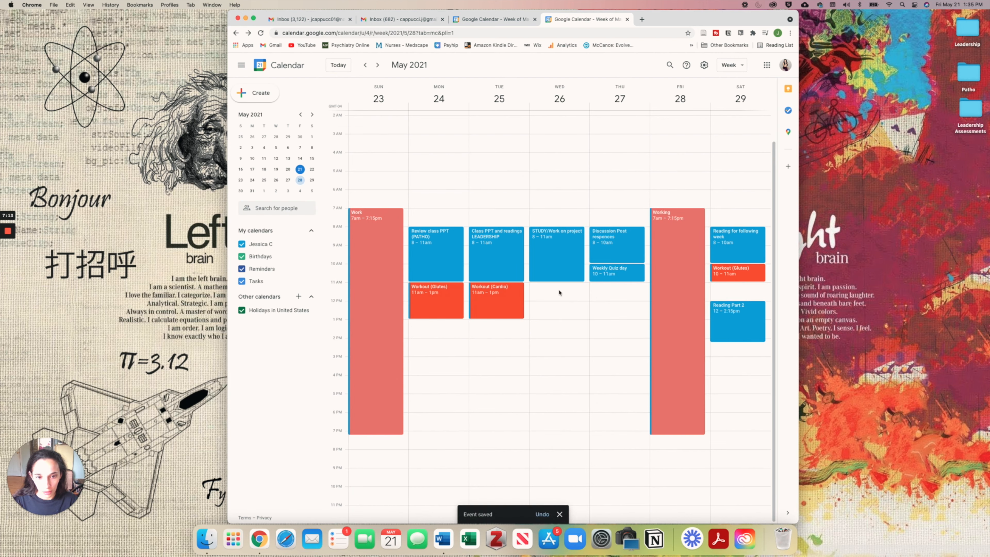
Add an orange-red event titled "Workout HIIT / ABS" on Wednesday, May 26, running from 11am to 1pm
left_click(554, 288)
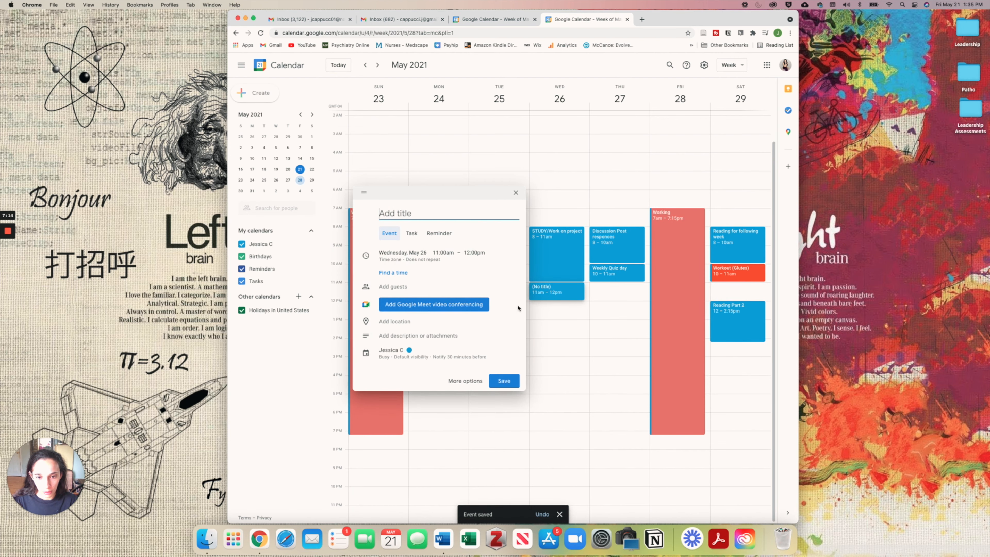
type("Workout")
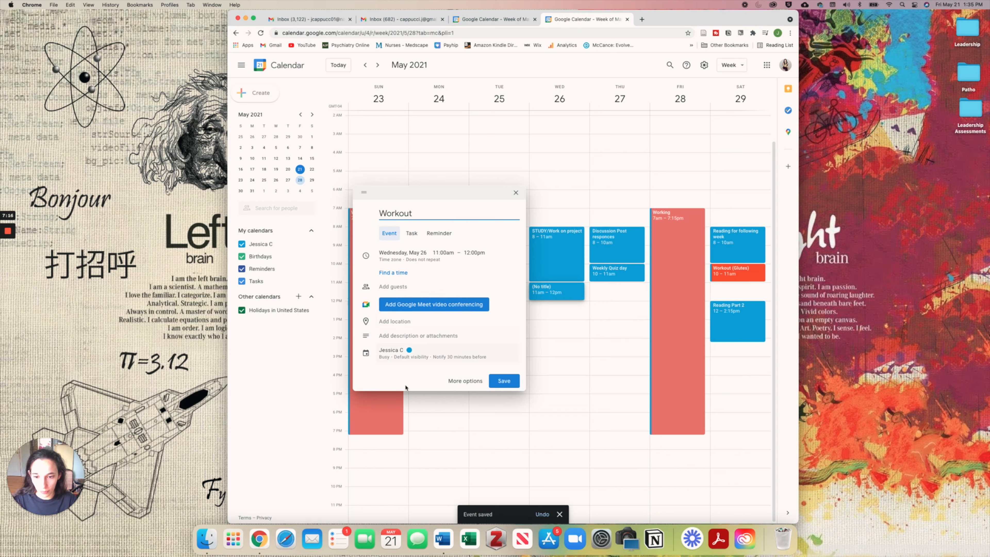
left_click(410, 351)
left_click(420, 355)
left_click(421, 370)
left_click(419, 215)
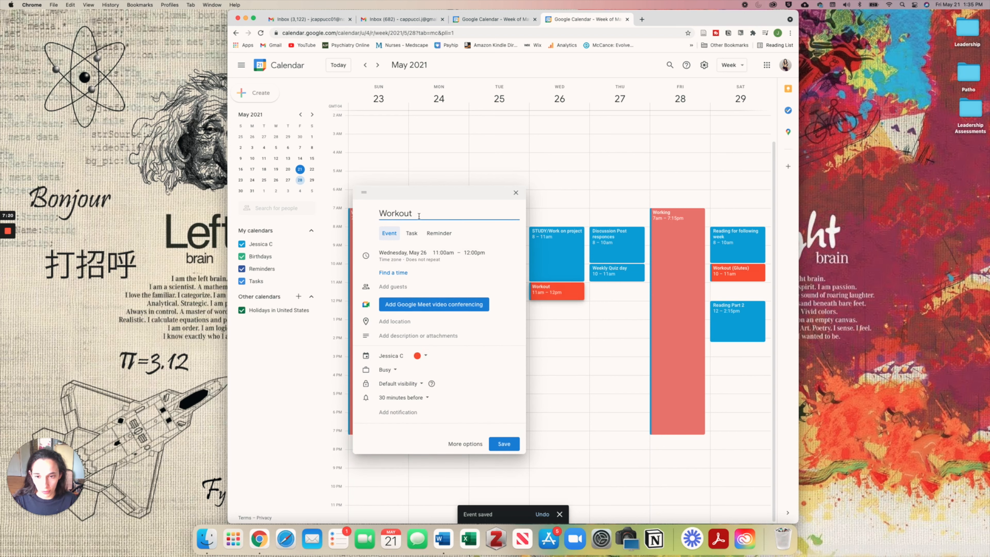
type("HIIT / ABS")
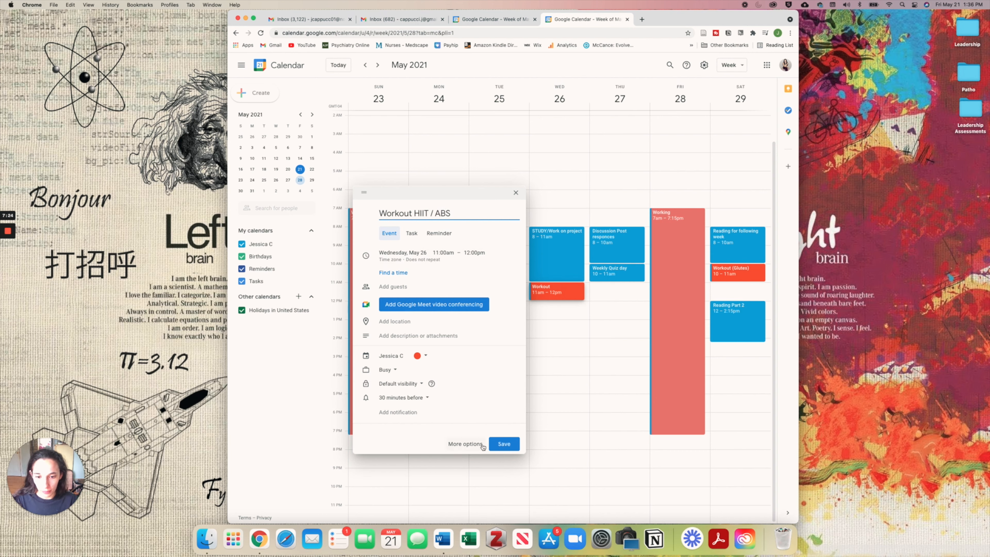
left_click(503, 444)
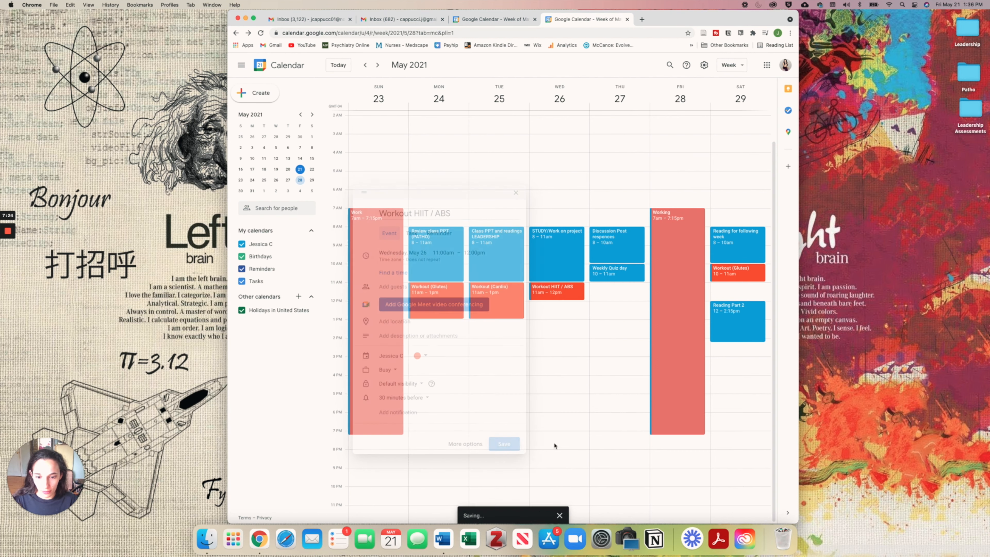
left_click_drag(559, 308, 559, 318)
Add an orange-red "Arms, shoulders, back" event on Thursday, May 27, from 11am to 1pm, and extend Saturday's workout to end at 12pm
left_click(619, 285)
type("Arms, shoulders, back")
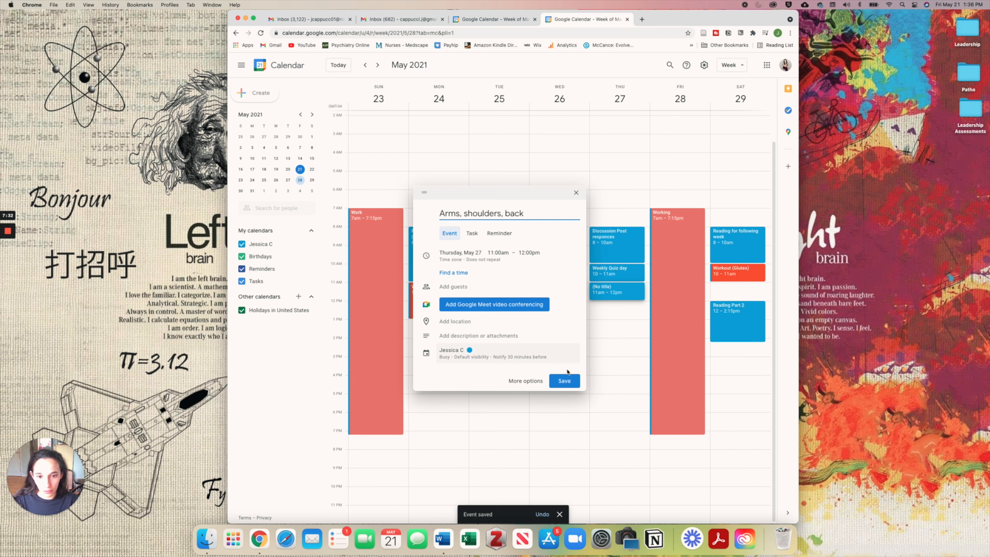
left_click(470, 352)
left_click(476, 356)
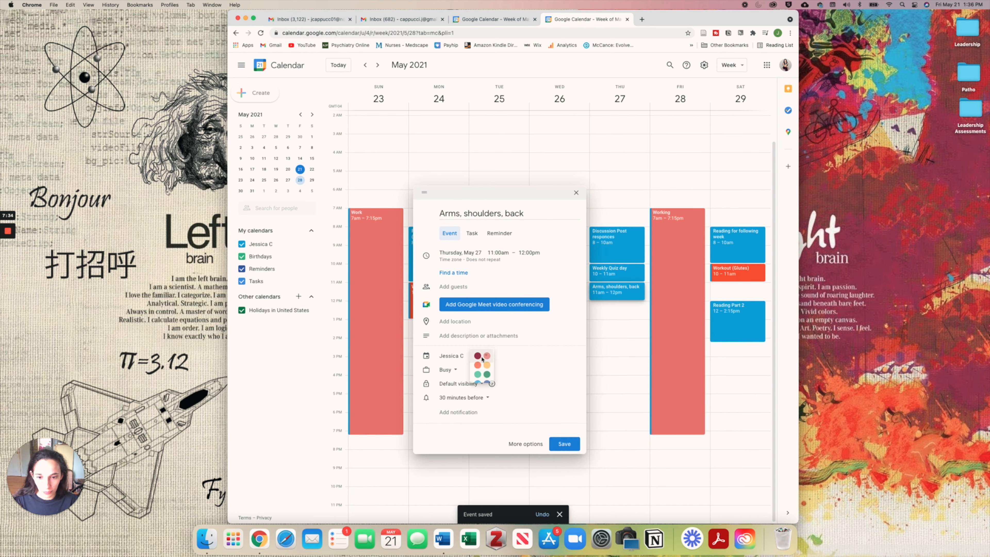
left_click(477, 364)
left_click(572, 444)
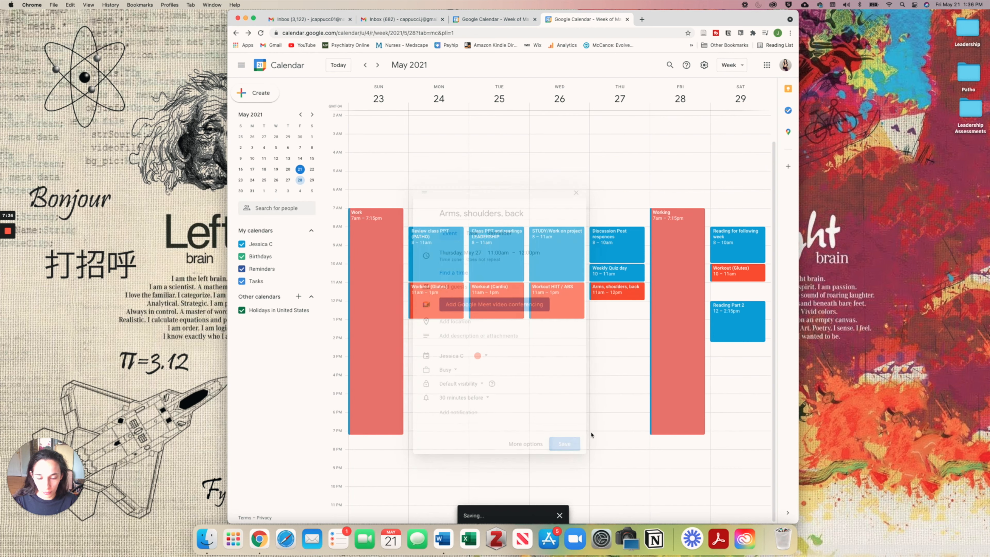
left_click_drag(624, 299, 624, 315)
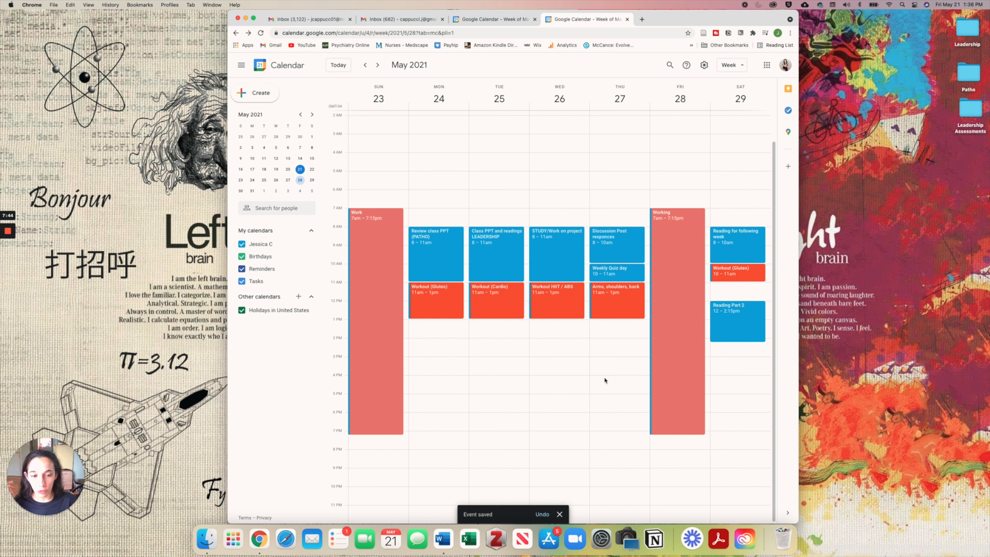
left_click_drag(739, 280, 740, 299)
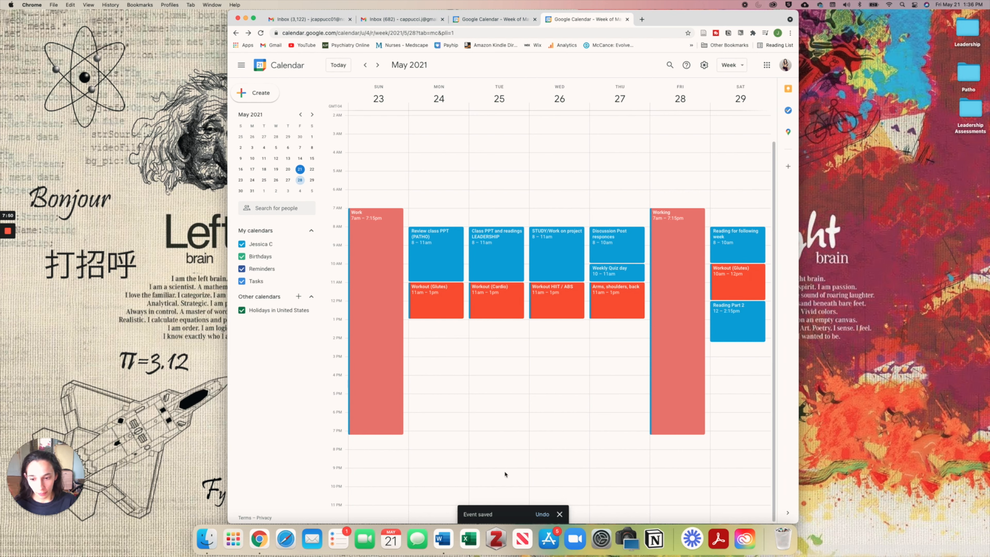
Add a dark green event titled "Read a book" on Tuesday, May 25, from 8pm to 9pm
left_click(505, 453)
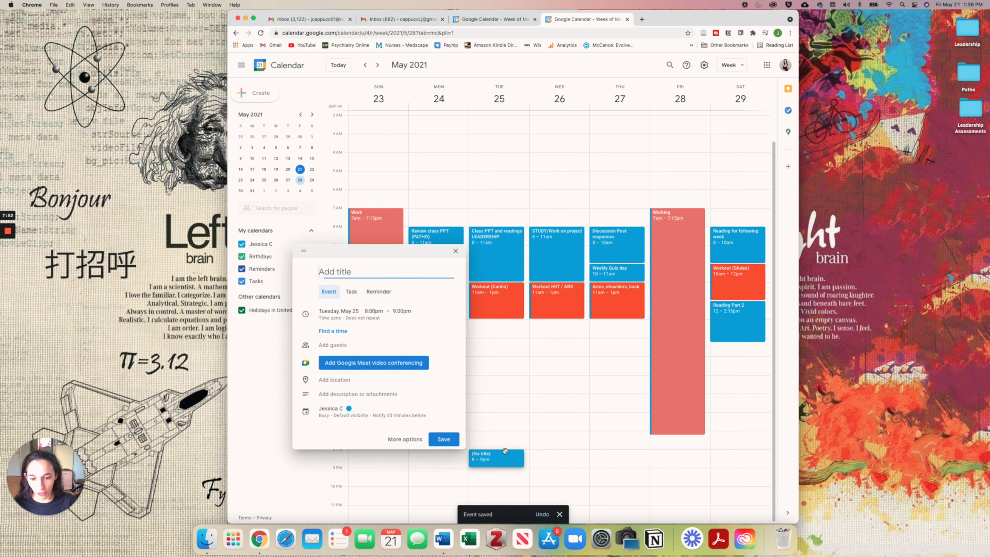
type("Read ")
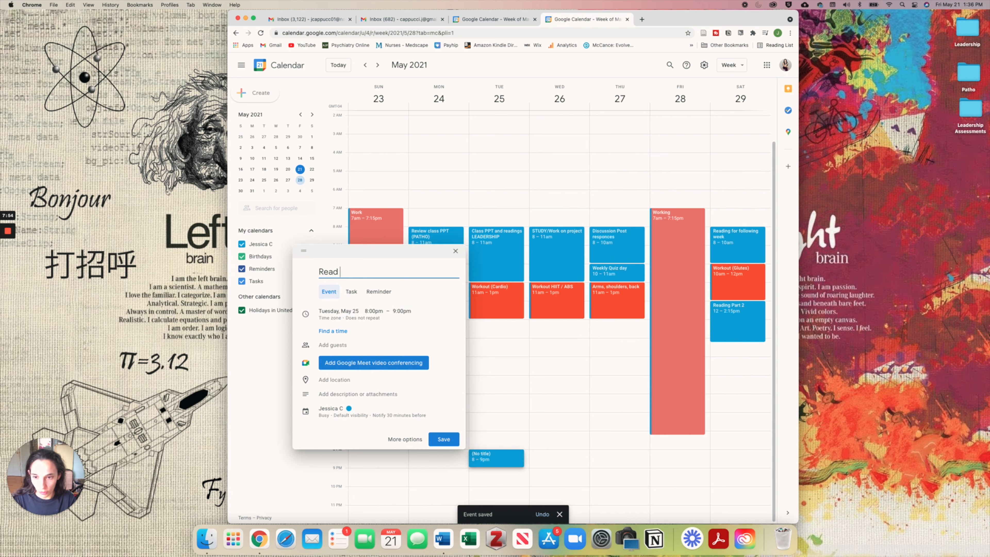
type("a book")
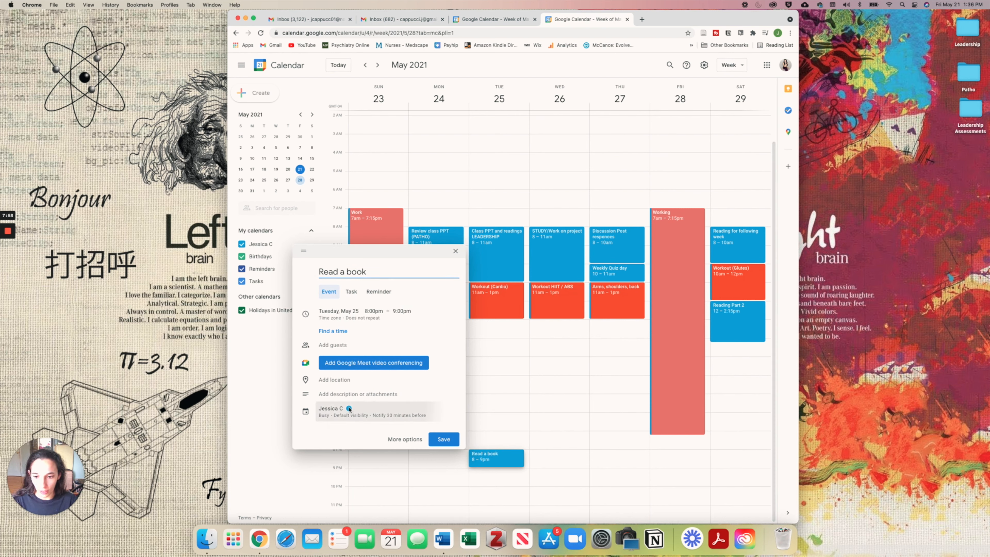
left_click(347, 412)
left_click(361, 407)
left_click(366, 425)
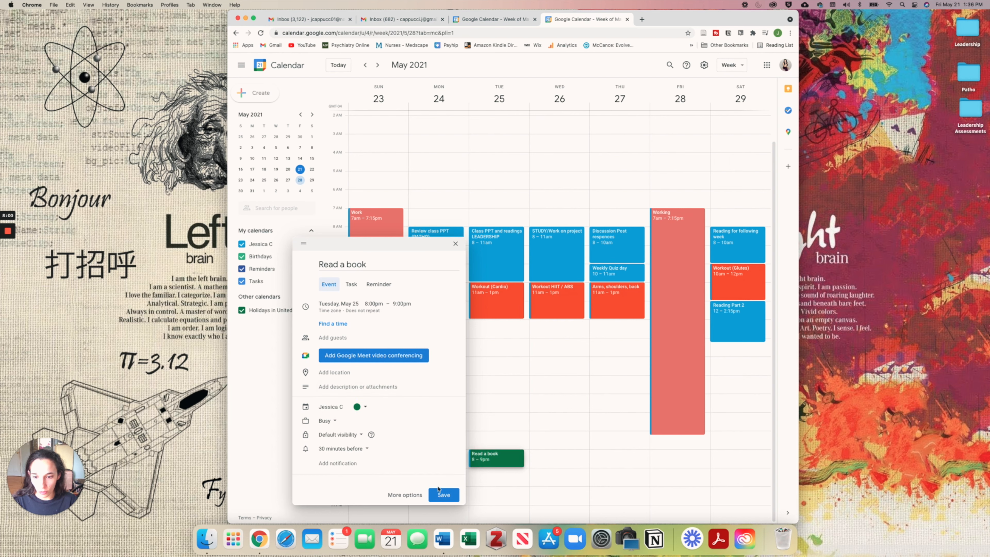
left_click(443, 494)
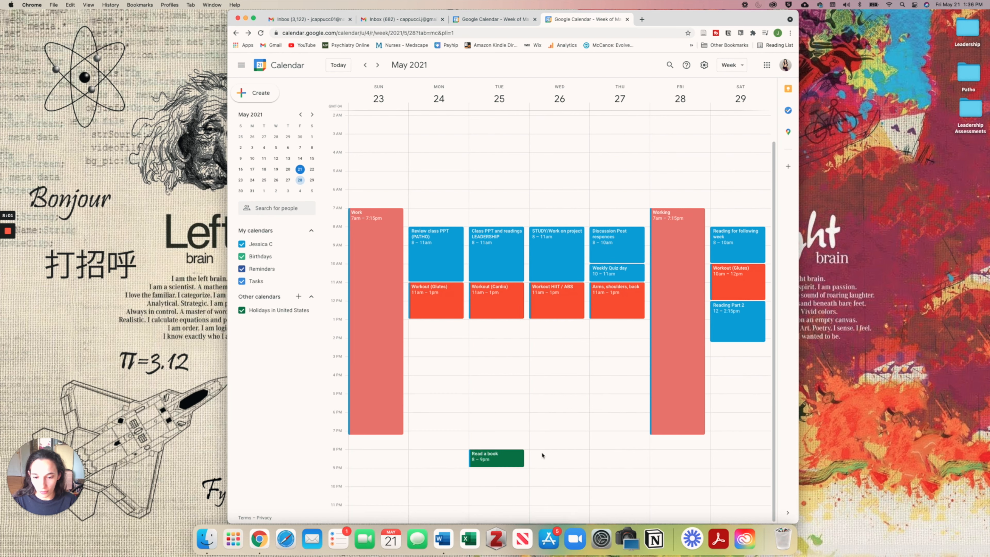
Add a dark green event titled "Read a book" on Thursday, May 27, from 8pm to 9pm
left_click(507, 462)
left_click(629, 461)
left_click(628, 460)
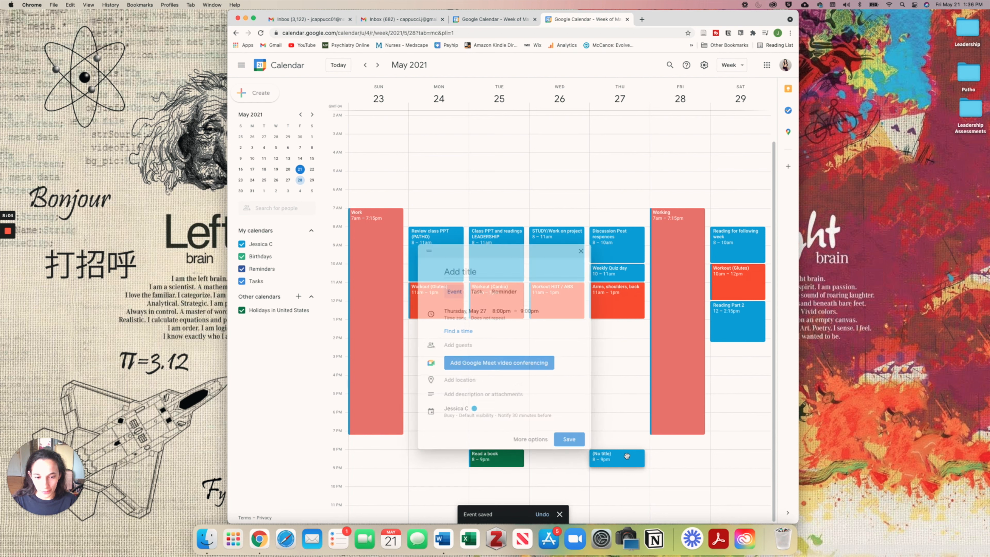
type("Read a book")
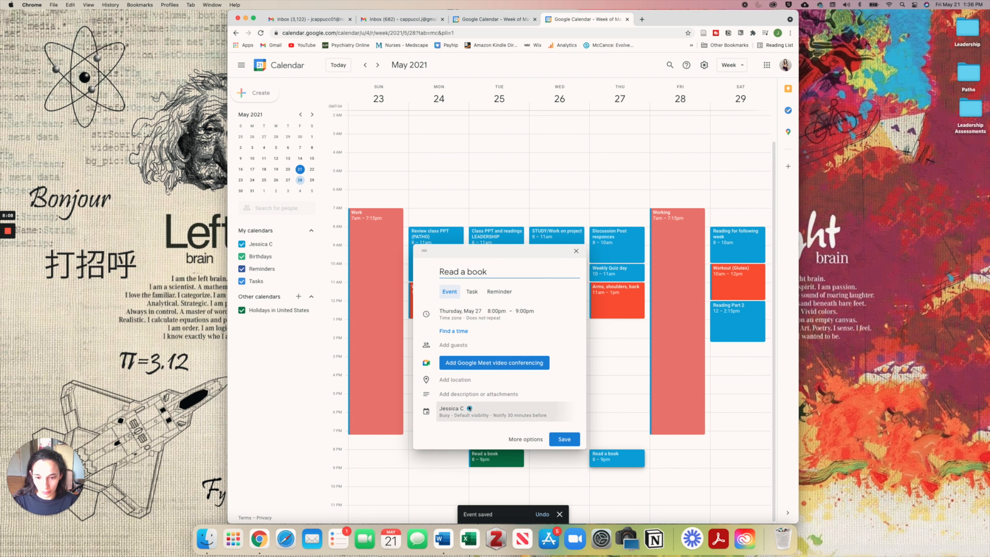
left_click(469, 408)
left_click(485, 408)
left_click(486, 425)
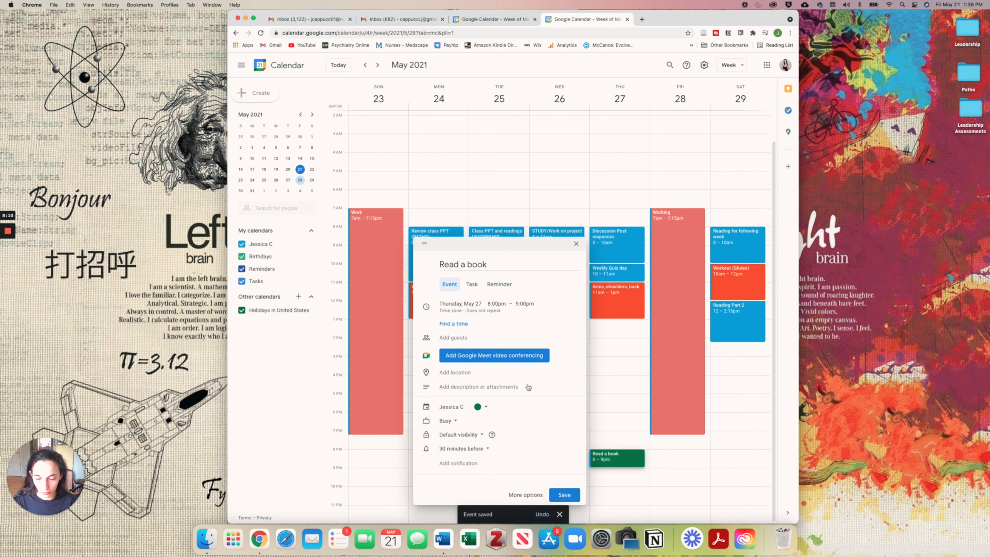
left_click(564, 495)
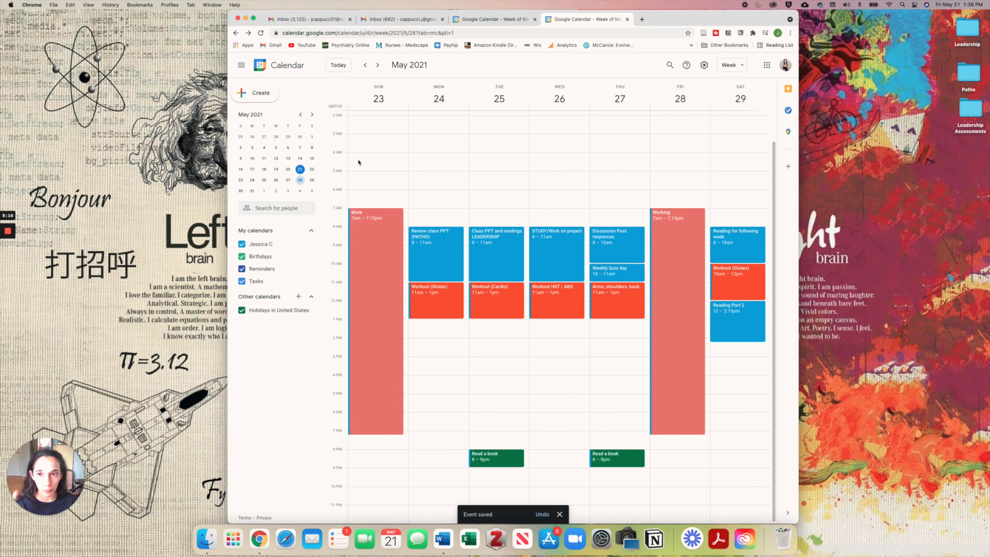
Add a dark green event titled "Read a book" on Saturday, May 29, from 8pm to 9pm
left_click(731, 453)
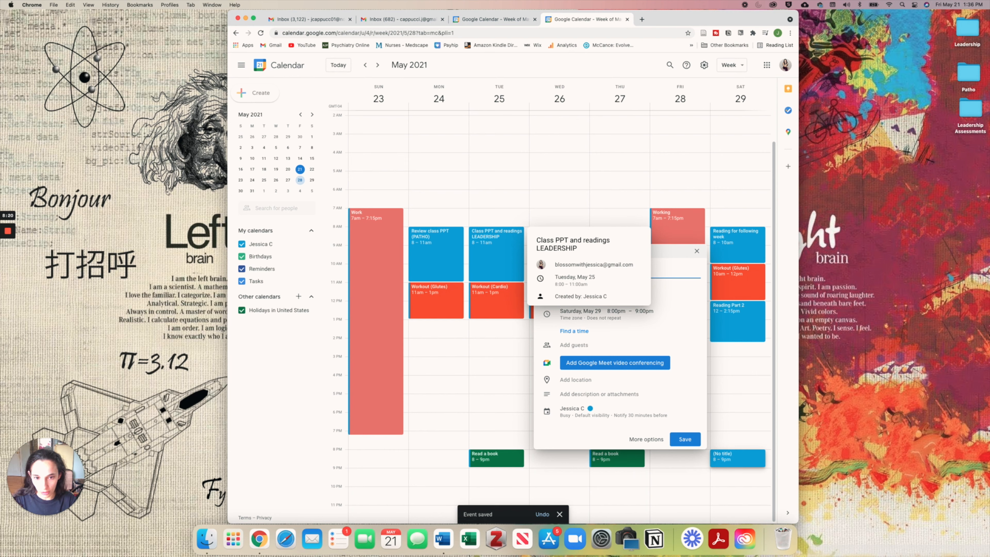
type("Read a book")
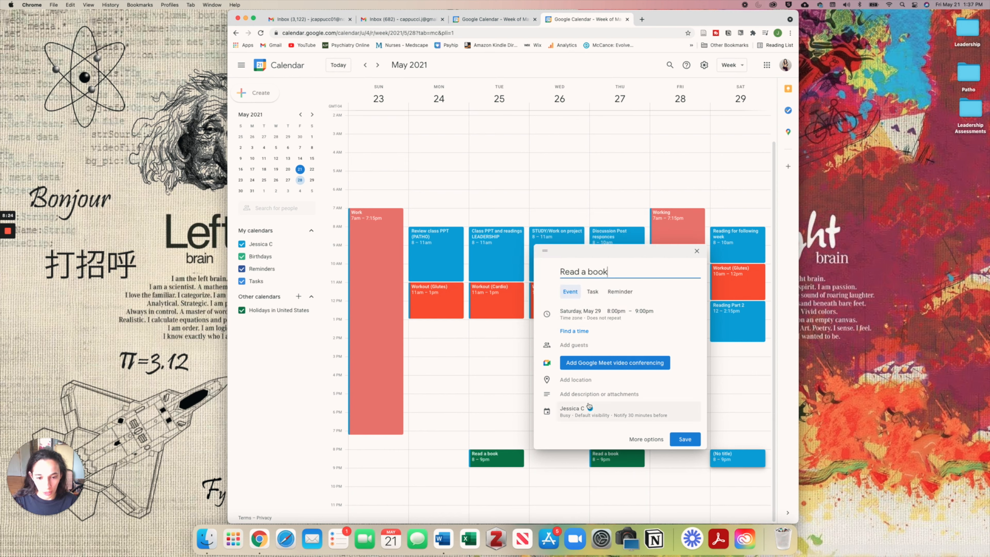
left_click(588, 406)
left_click(608, 409)
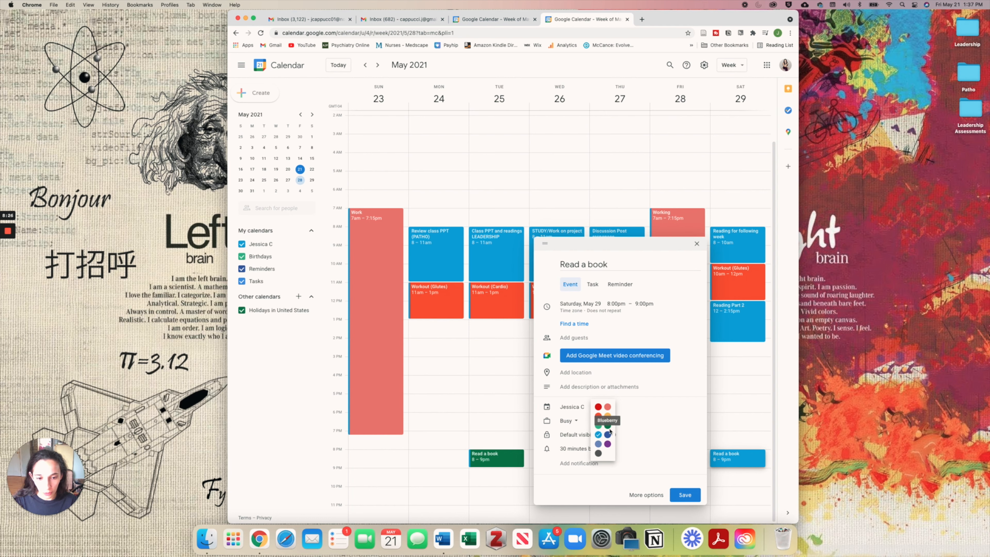
left_click(607, 425)
left_click(685, 495)
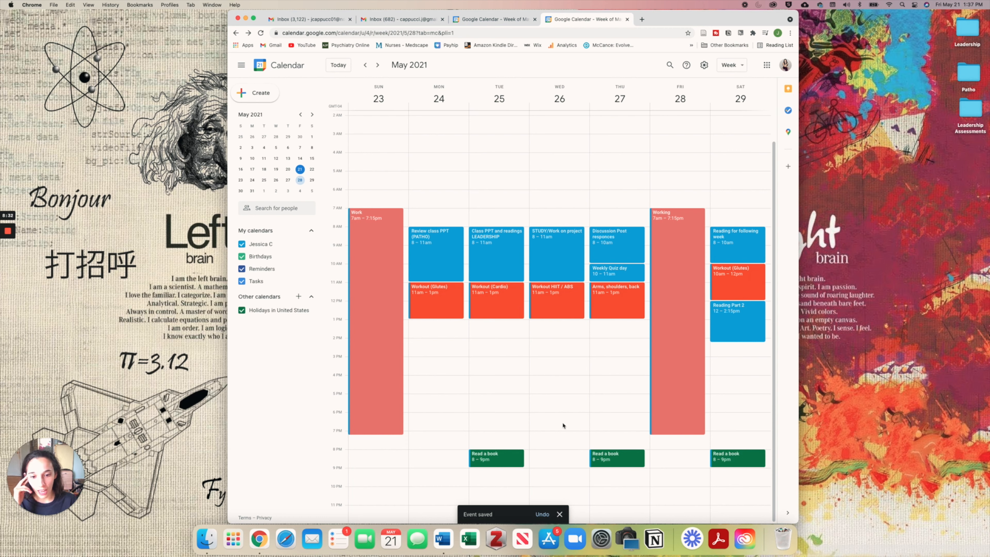
Add a purple event titled "Family dinner" on Wednesday, May 26, running from 5pm to 7:15pm
left_click(566, 398)
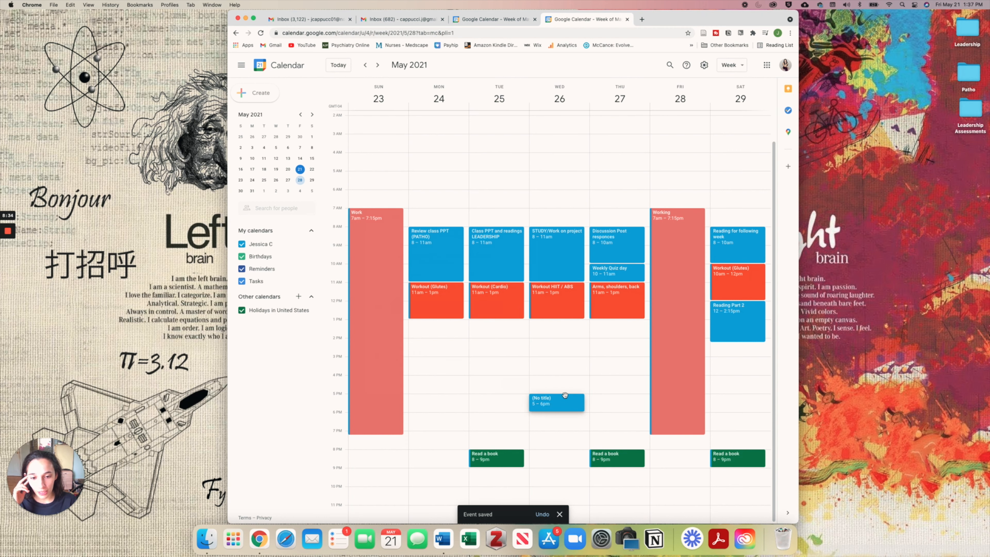
type("Family dinner")
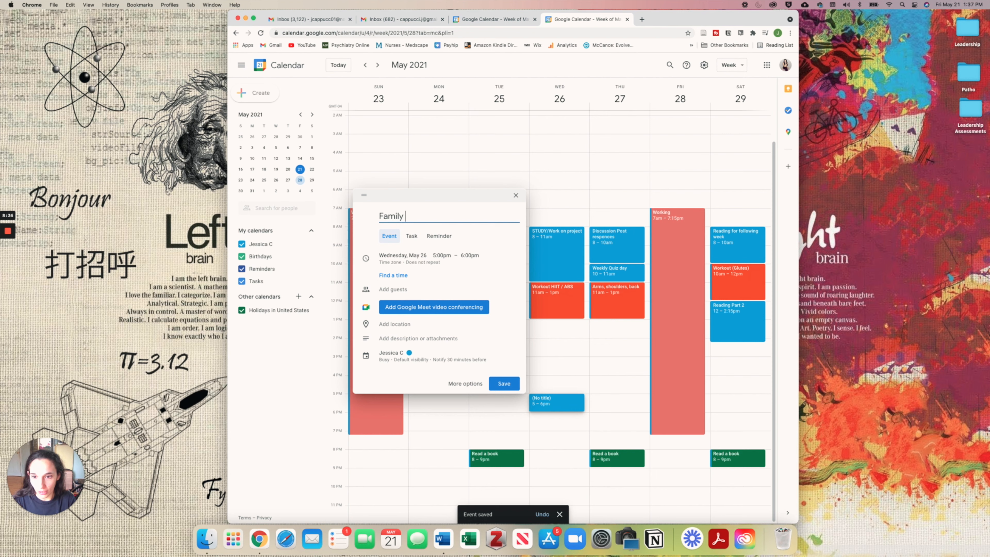
left_click(409, 352)
left_click(415, 358)
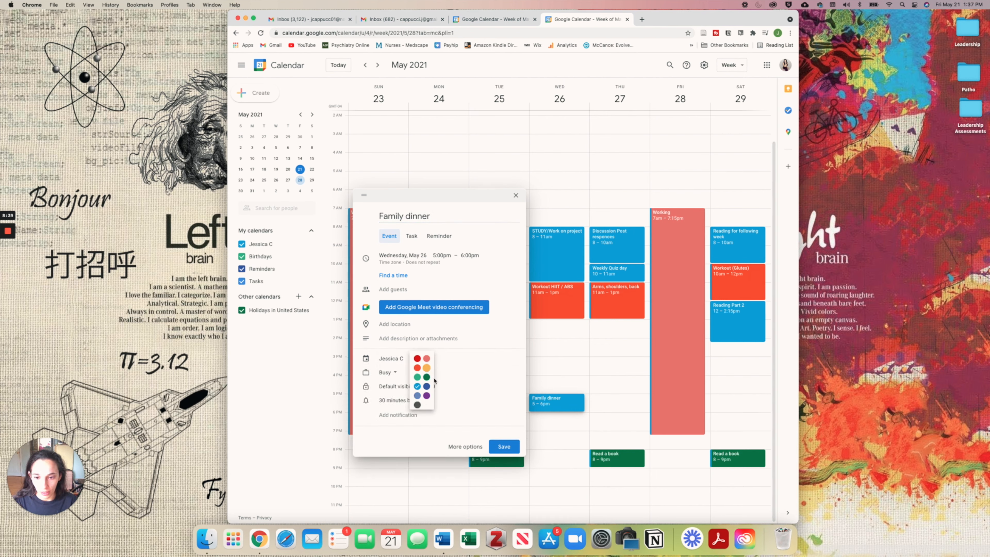
left_click(426, 395)
left_click(504, 446)
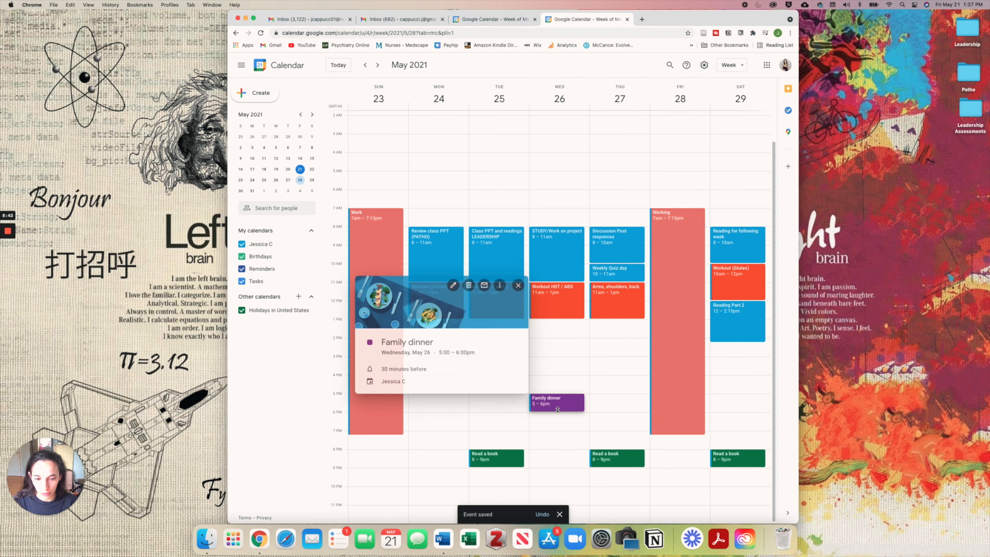
left_click_drag(558, 408, 559, 435)
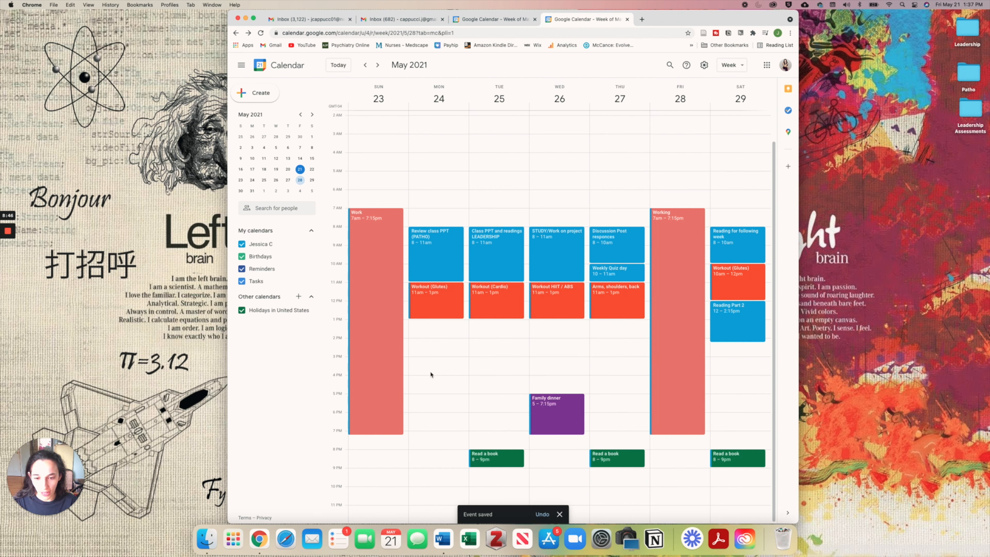
Add a purple event titled "Hang out w friends" on Monday, May 24, running from 5pm to 8:30pm
left_click(436, 398)
type("Hang out w friends")
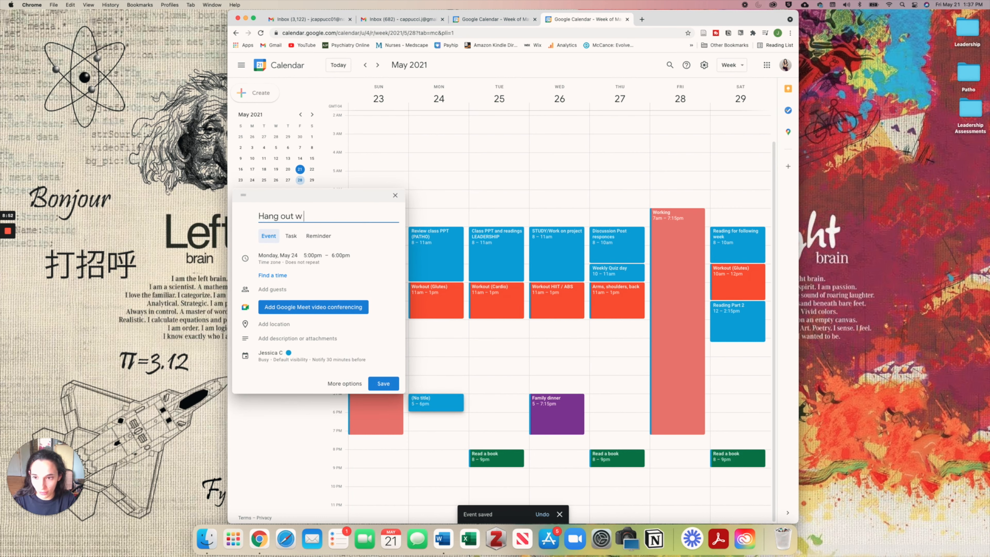
left_click(290, 359)
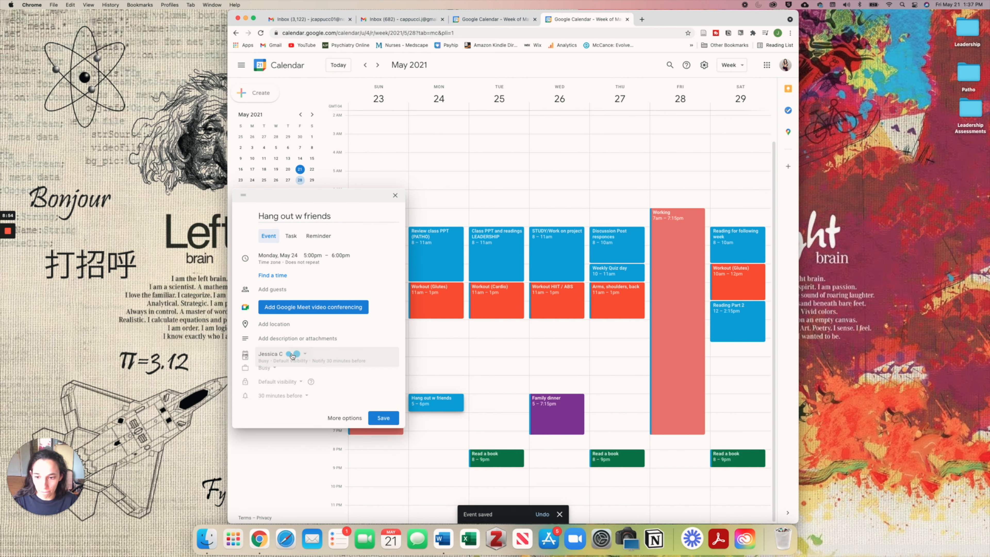
left_click(289, 358)
left_click(307, 395)
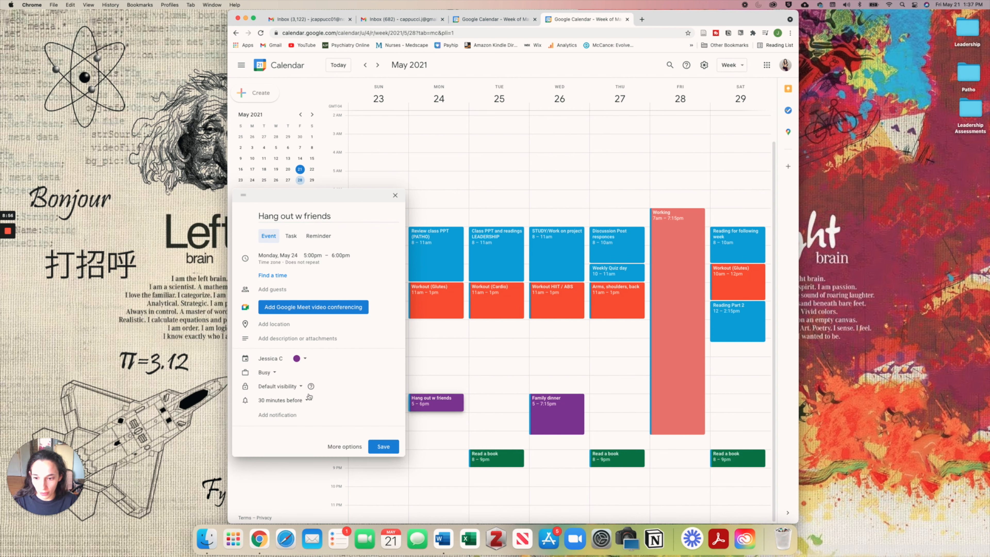
left_click(383, 446)
left_click_drag(440, 411, 439, 457)
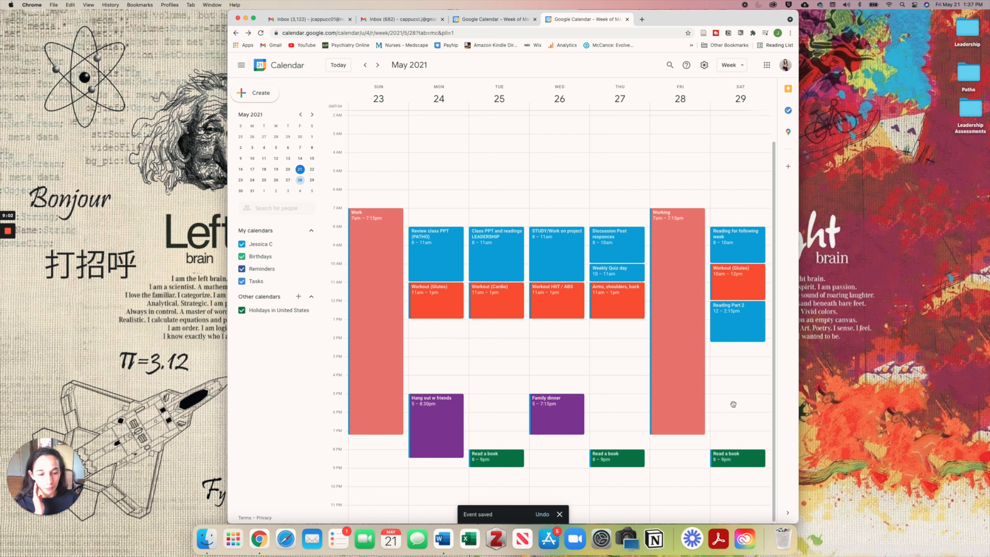
left_click(739, 410)
left_click(697, 205)
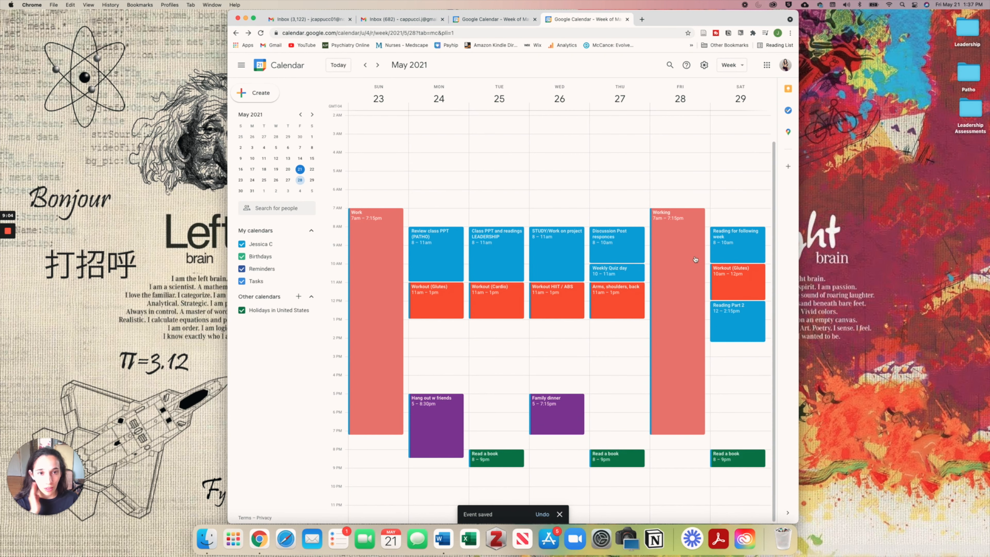